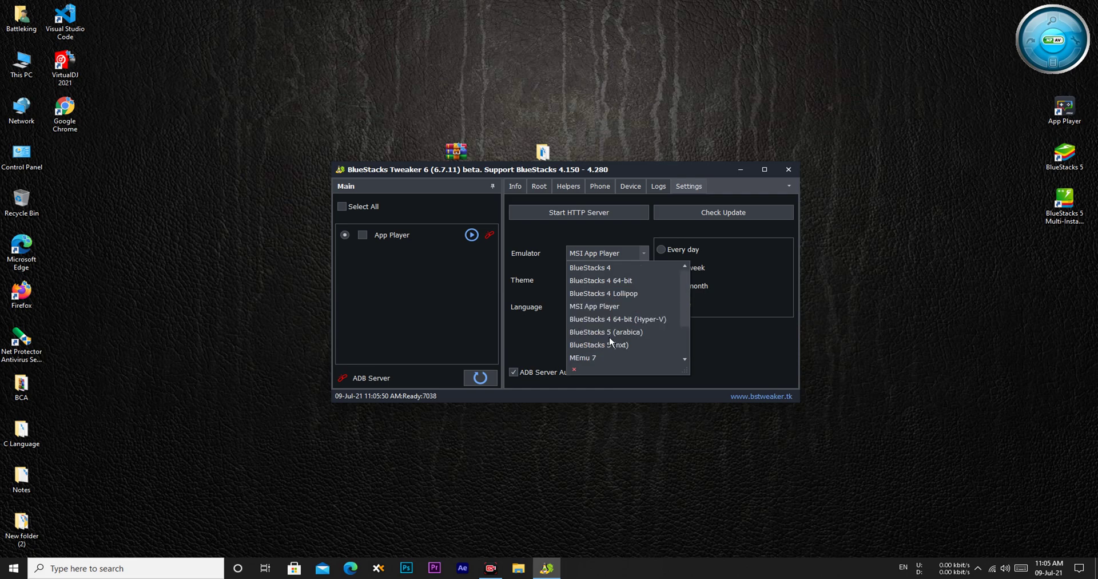
Set the emulator to MSI App Player in the BlueStacks Tweaker settings.
{"action": "scroll", "coordinate": [612, 316], "scroll_direction": "down", "scroll_amount": 2}
{"action": "scroll", "coordinate": [612, 314], "scroll_direction": "up", "scroll_amount": 2}
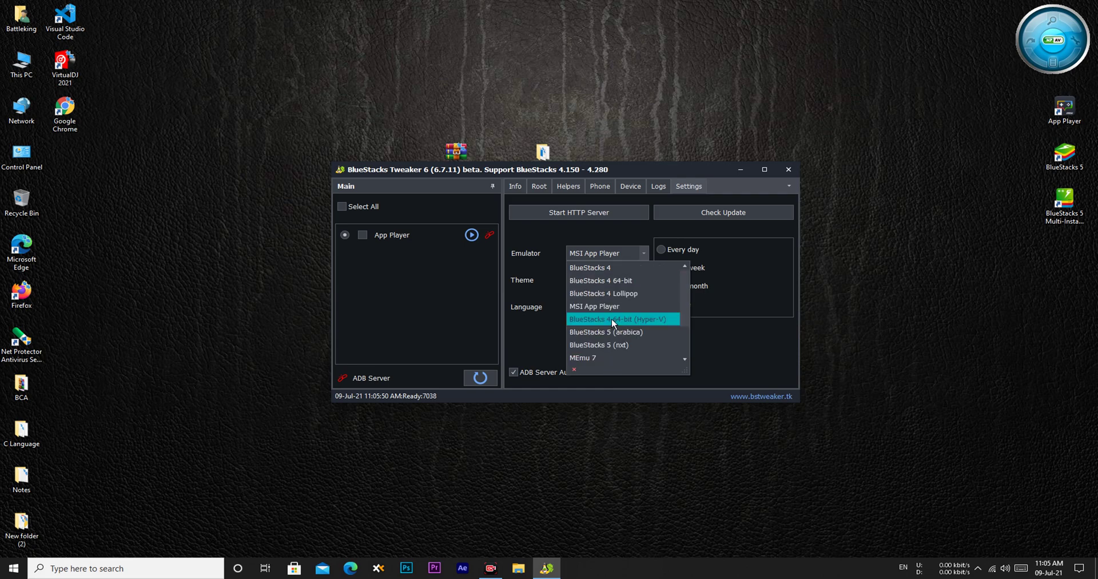
{"action": "left_click", "coordinate": [611, 307]}
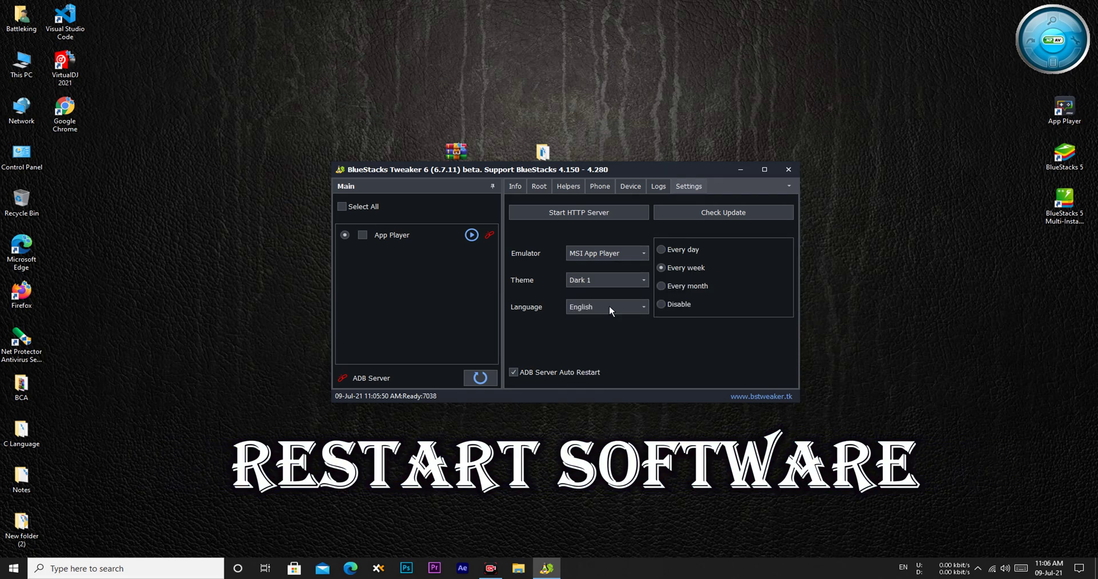
Unlock root for the App Player instance and start that instance.
{"action": "left_click", "coordinate": [539, 186]}
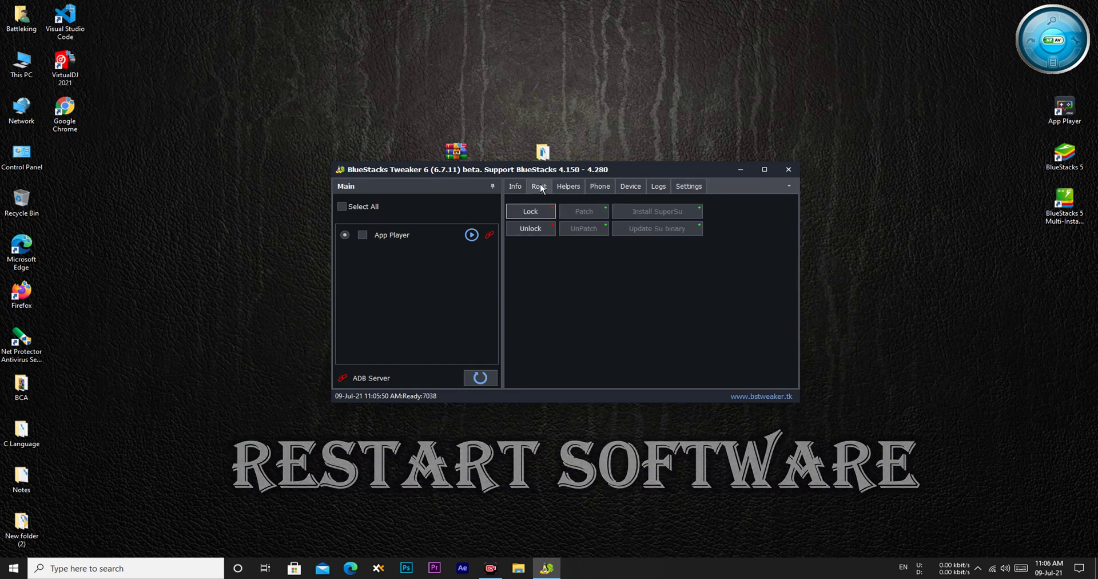
{"action": "left_click", "coordinate": [364, 236]}
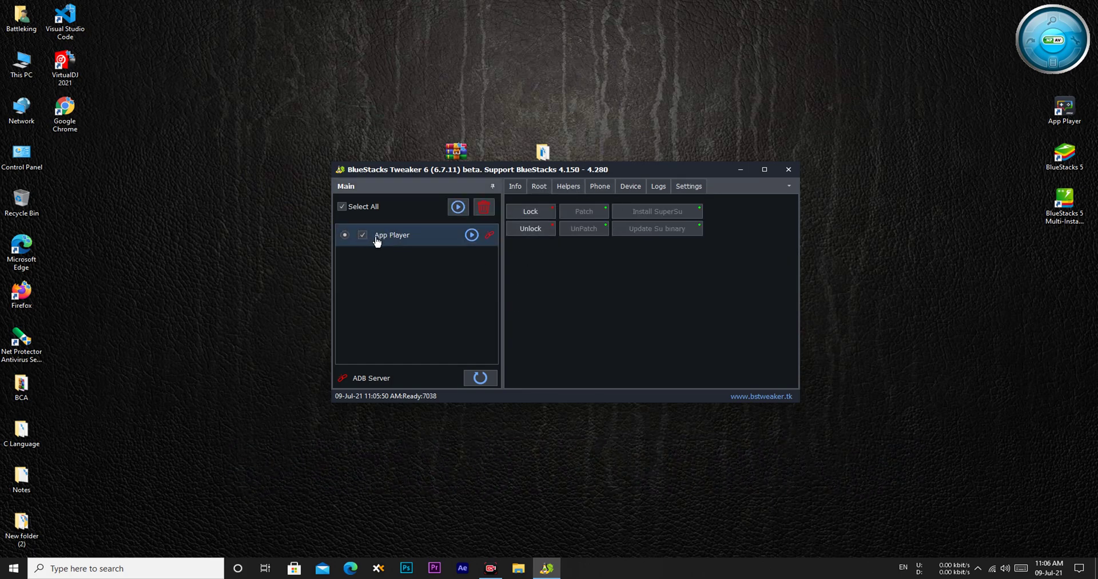
{"action": "left_click", "coordinate": [531, 229]}
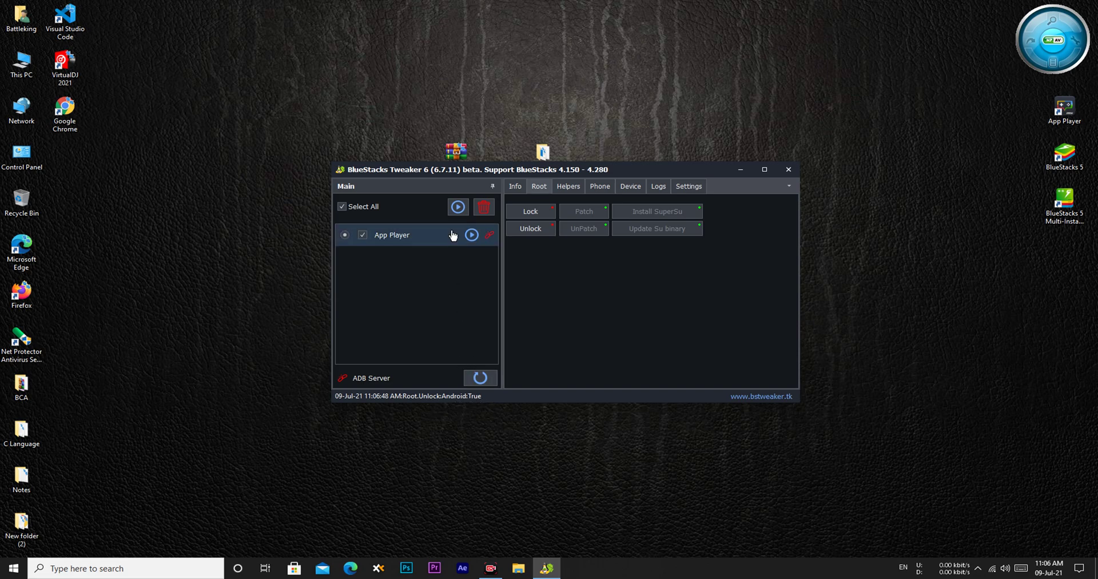
{"action": "left_click", "coordinate": [472, 235]}
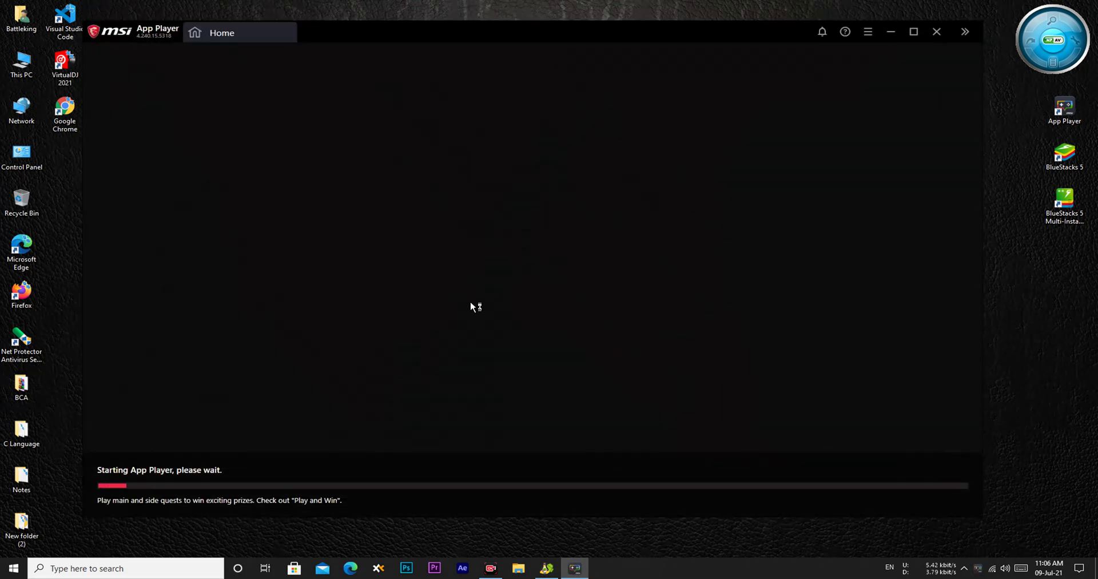
{"action": "right_click", "coordinate": [1005, 241]}
{"action": "left_click", "coordinate": [927, 287]}
{"action": "right_click", "coordinate": [1016, 275]}
{"action": "left_click", "coordinate": [954, 322]}
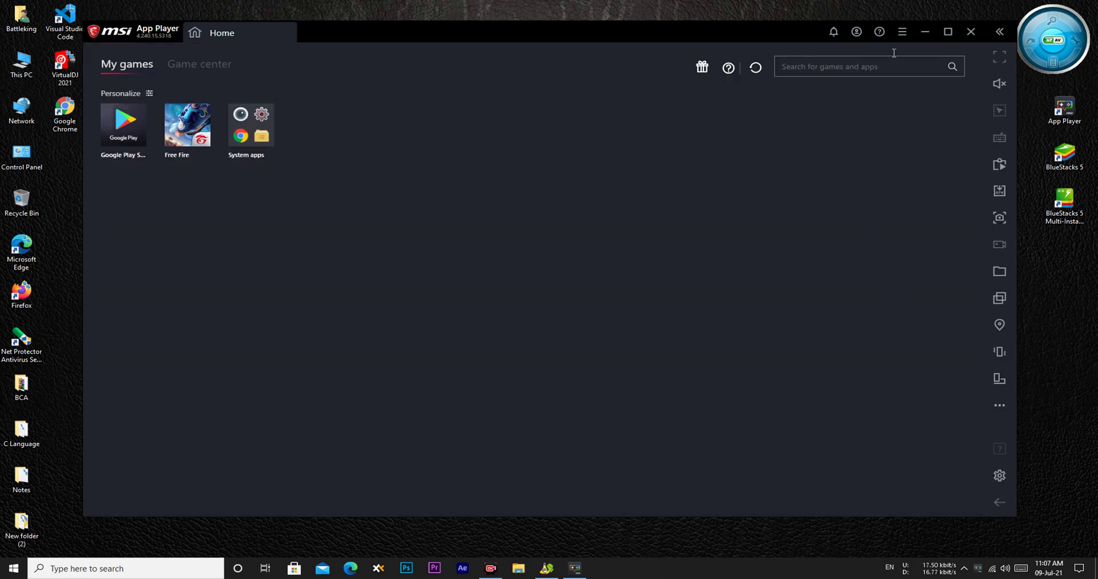
Check the Android Debug Bridge (ADB) option in App Player's preferences.
{"action": "left_click", "coordinate": [901, 33]}
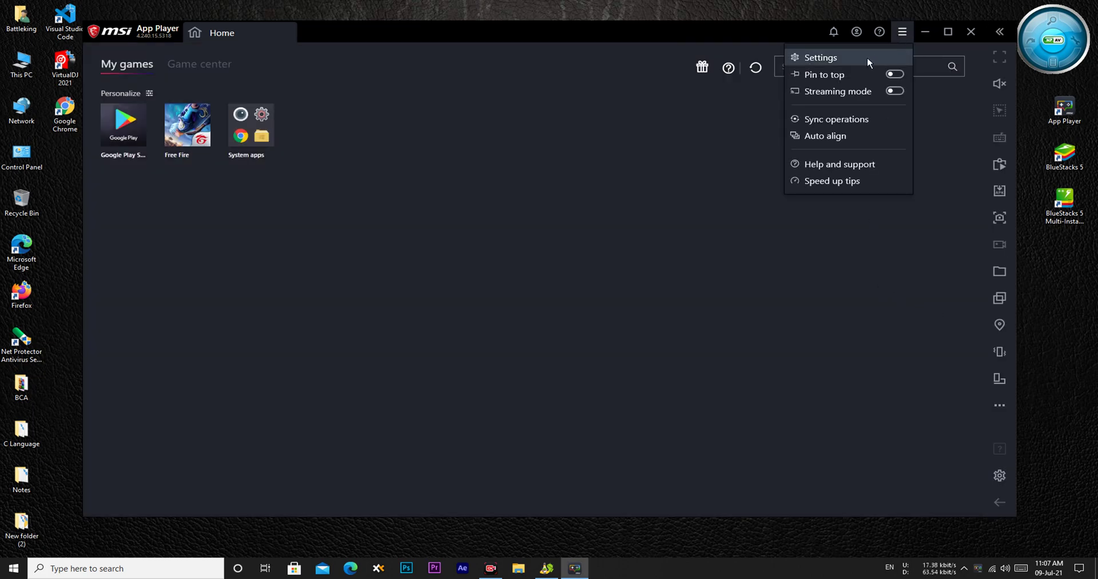
{"action": "left_click", "coordinate": [867, 56]}
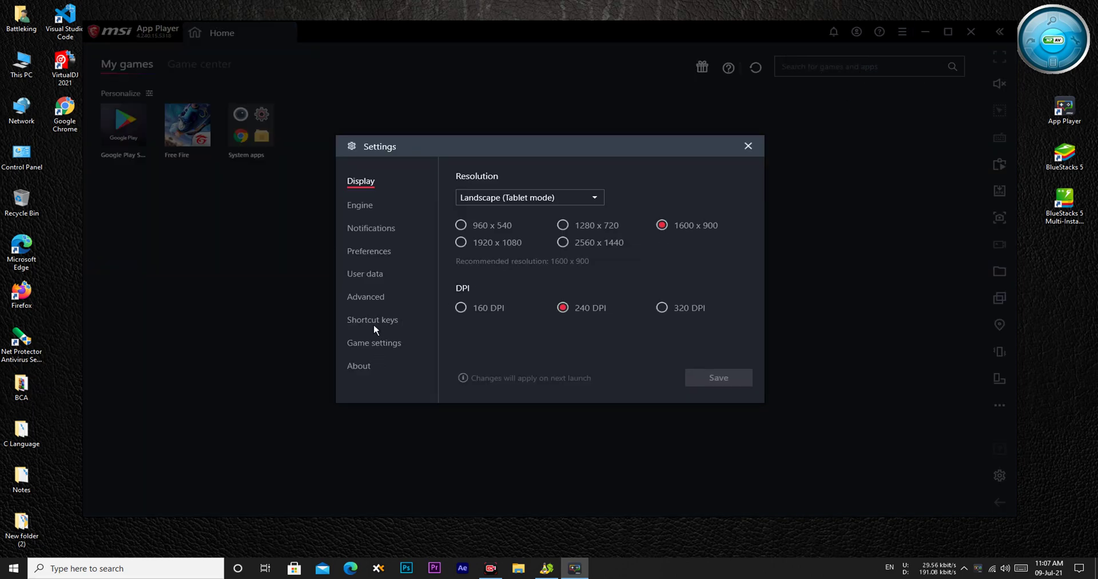
{"action": "left_click", "coordinate": [366, 253]}
{"action": "scroll", "coordinate": [629, 247], "scroll_direction": "down", "scroll_amount": 5}
{"action": "scroll", "coordinate": [633, 252], "scroll_direction": "down", "scroll_amount": 4}
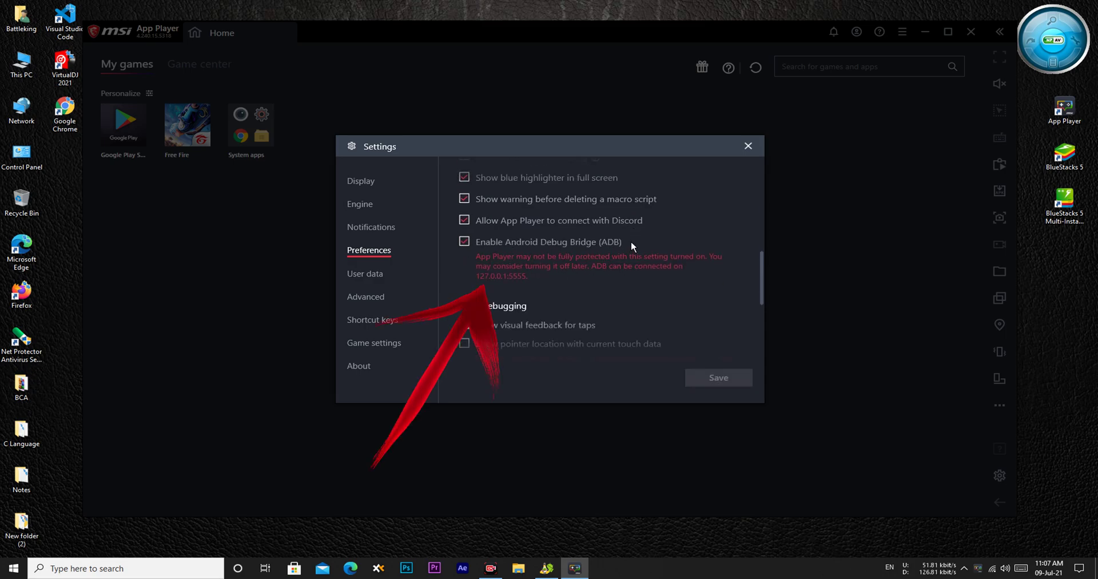
Review App Player's remaining settings, including version, shortcut keys, device profile, notifications, and engine performance, and close the settings.
{"action": "left_click", "coordinate": [359, 364]}
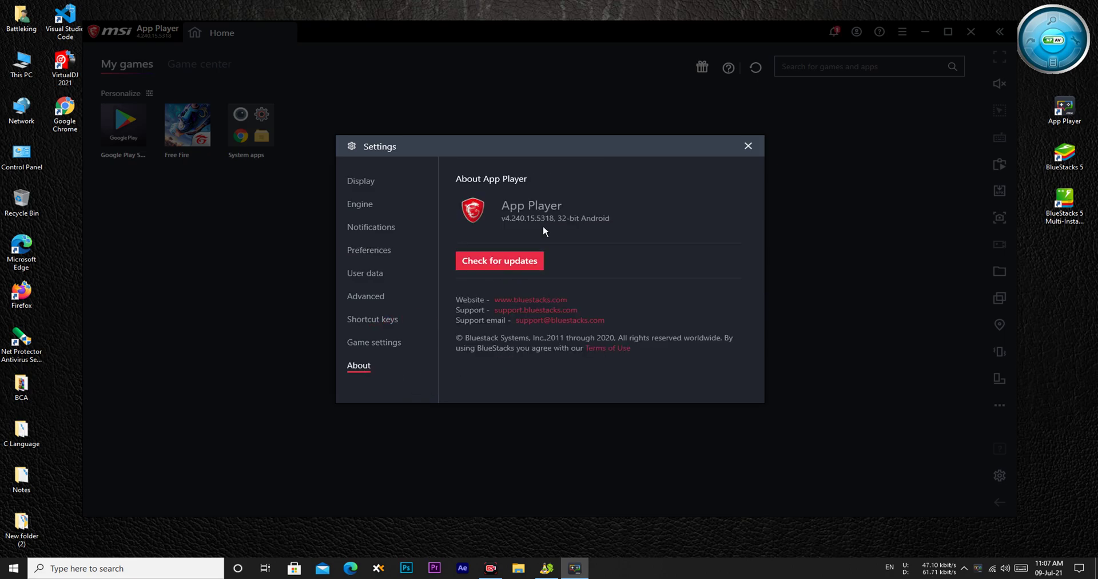
{"action": "left_click", "coordinate": [360, 344]}
{"action": "left_click", "coordinate": [367, 319]}
{"action": "scroll", "coordinate": [557, 229], "scroll_direction": "down", "scroll_amount": 3}
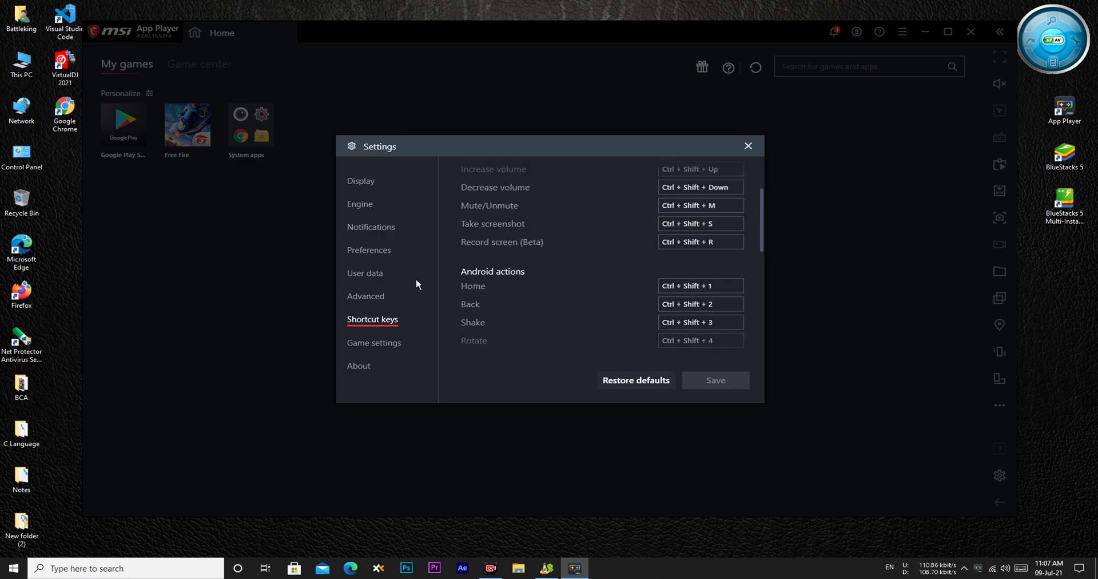
{"action": "left_click", "coordinate": [376, 295]}
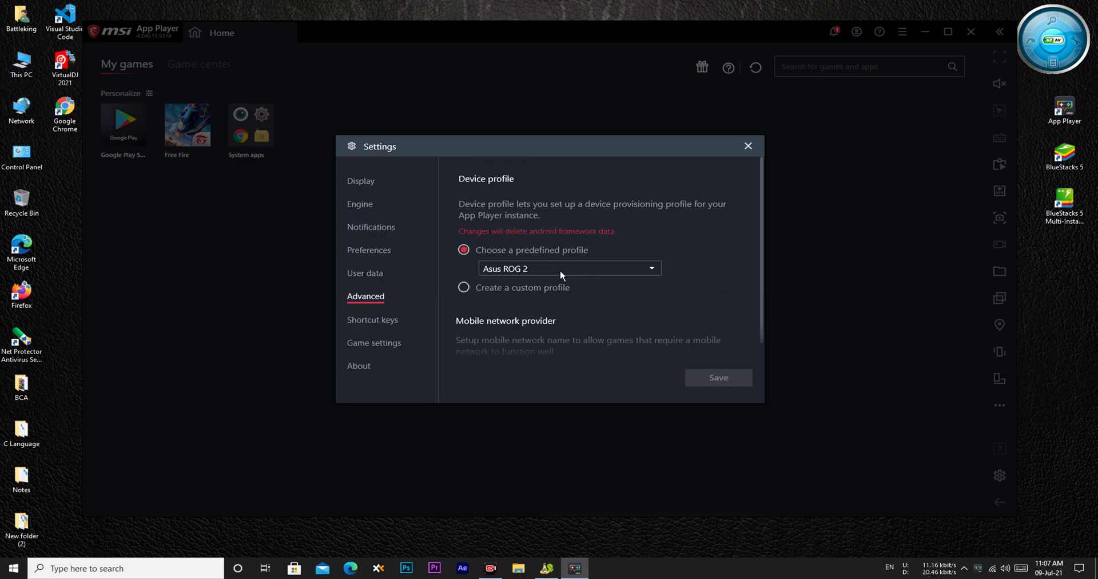
{"action": "left_click", "coordinate": [361, 275]}
{"action": "left_click", "coordinate": [370, 254]}
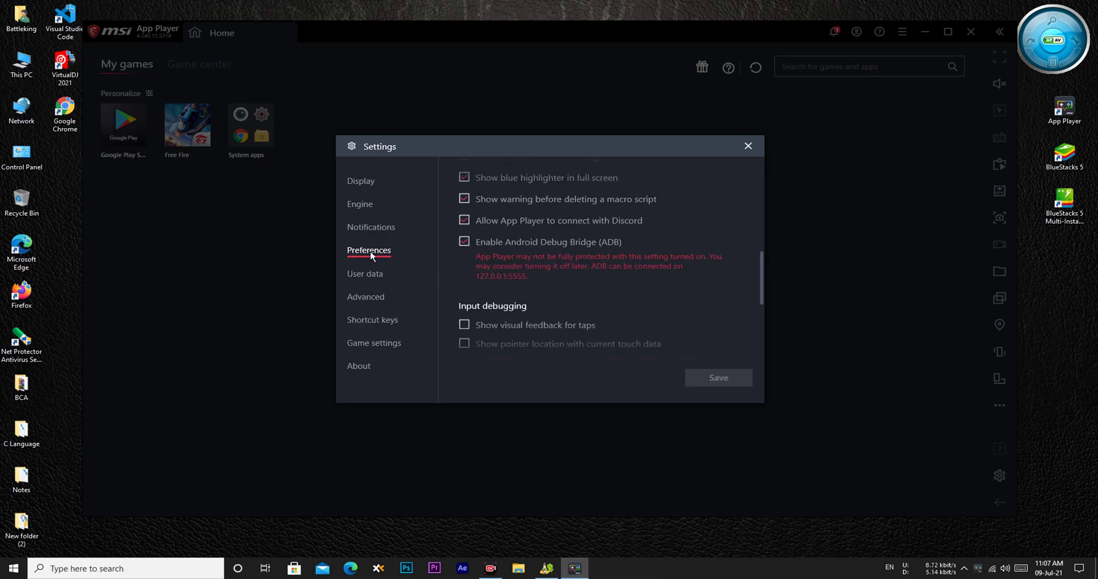
{"action": "left_click", "coordinate": [375, 228]}
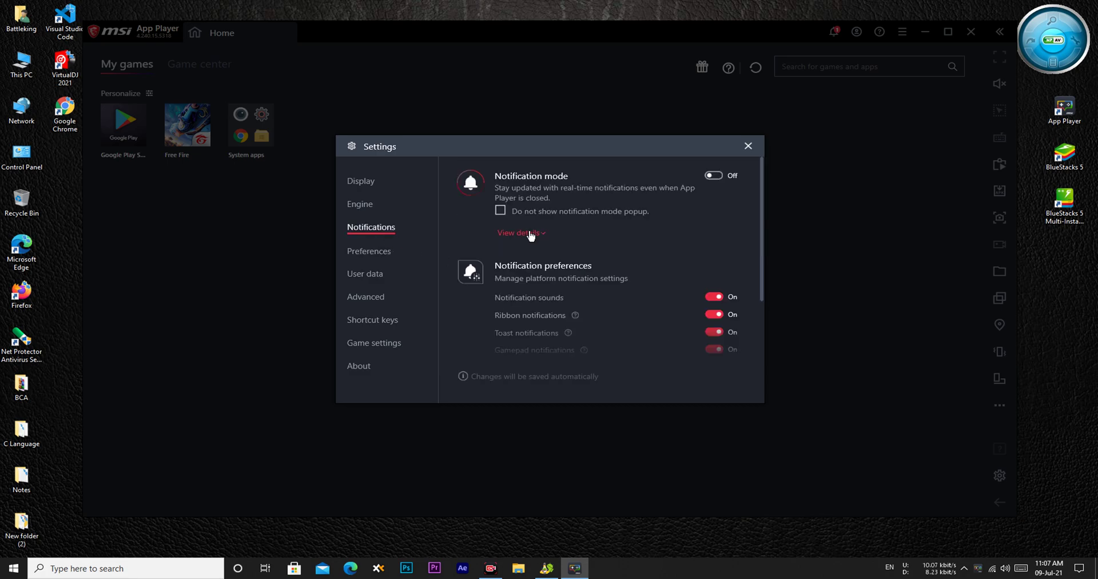
{"action": "left_click", "coordinate": [374, 206]}
{"action": "scroll", "coordinate": [578, 227], "scroll_direction": "down", "scroll_amount": 1}
{"action": "scroll", "coordinate": [578, 223], "scroll_direction": "down", "scroll_amount": 6}
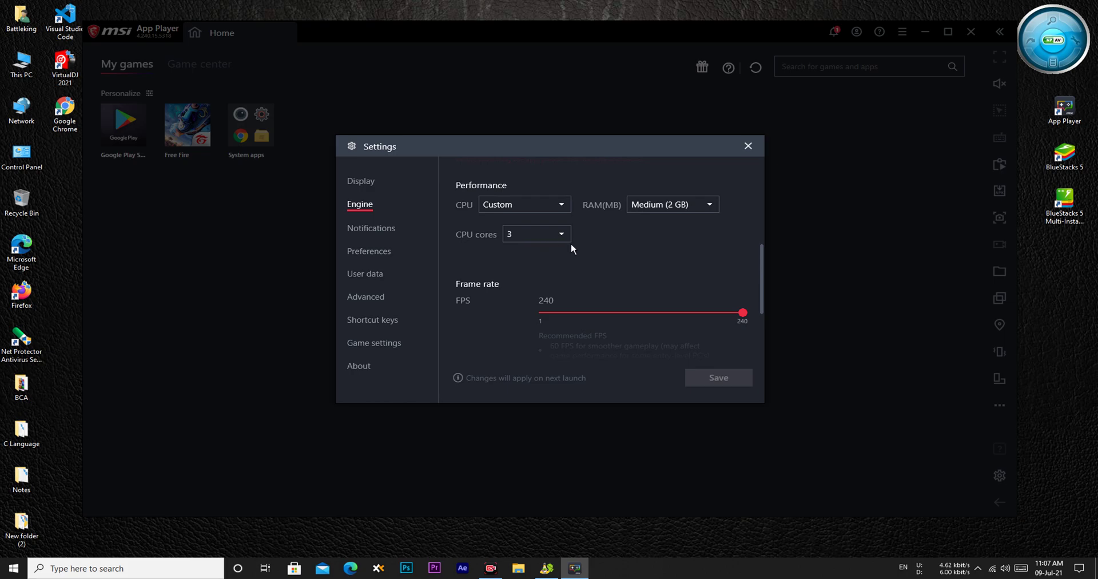
{"action": "scroll", "coordinate": [650, 271], "scroll_direction": "down", "scroll_amount": 1}
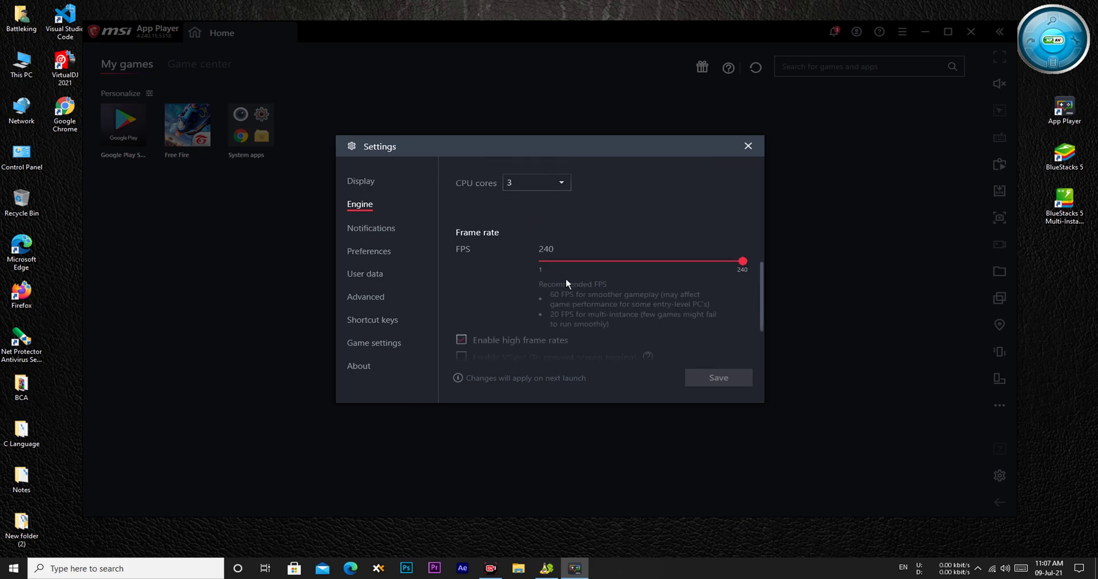
{"action": "left_click", "coordinate": [351, 182]}
{"action": "left_click", "coordinate": [747, 147]}
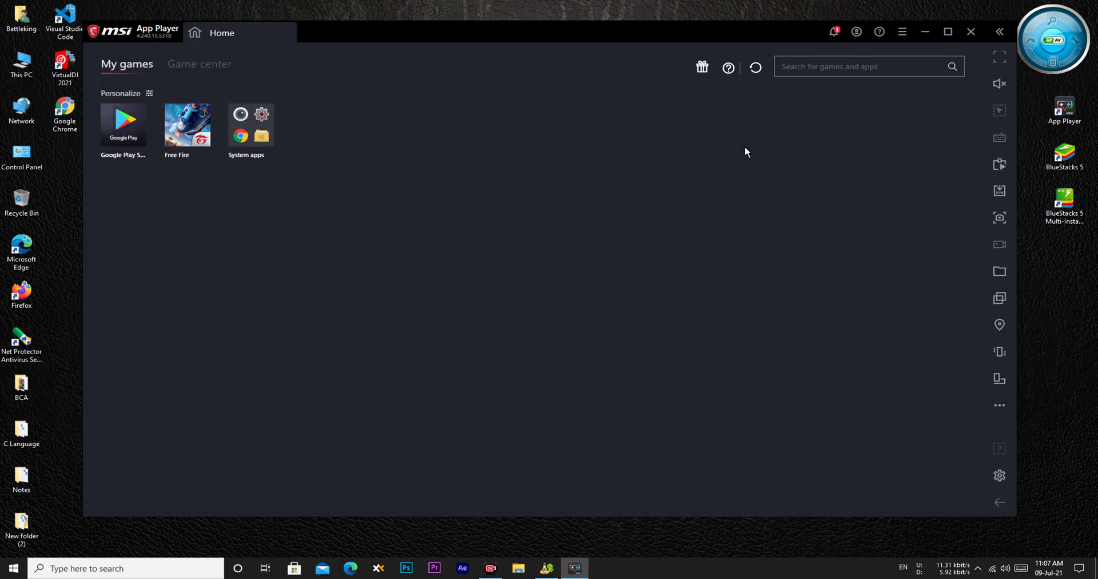
Switch to BlueStacks Tweaker, patch the running App Player and install SuperSU on it, and close the tweaker.
{"action": "left_click", "coordinate": [546, 568]}
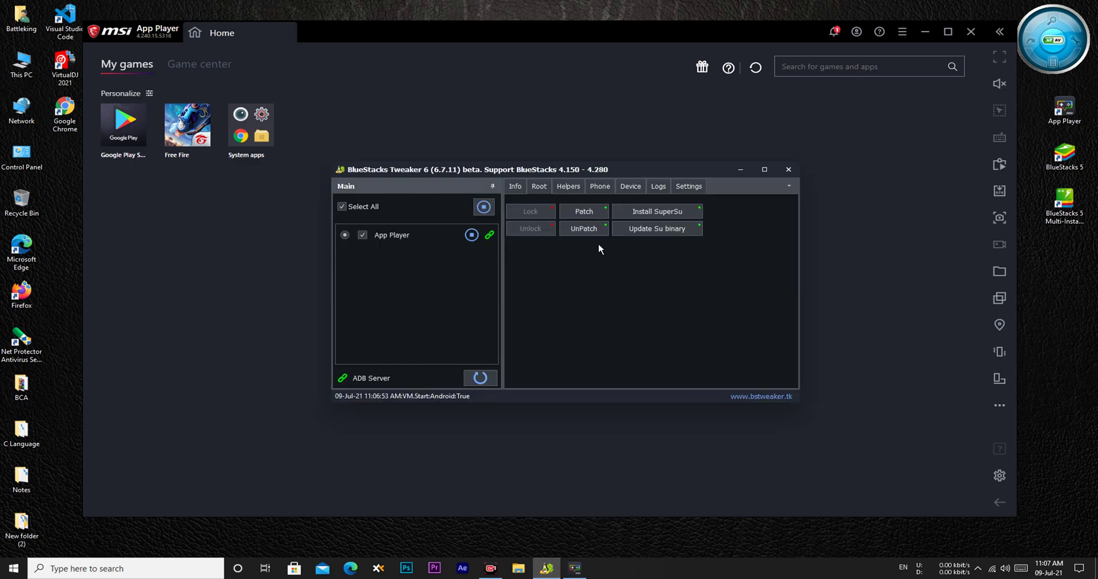
{"action": "left_click", "coordinate": [578, 212]}
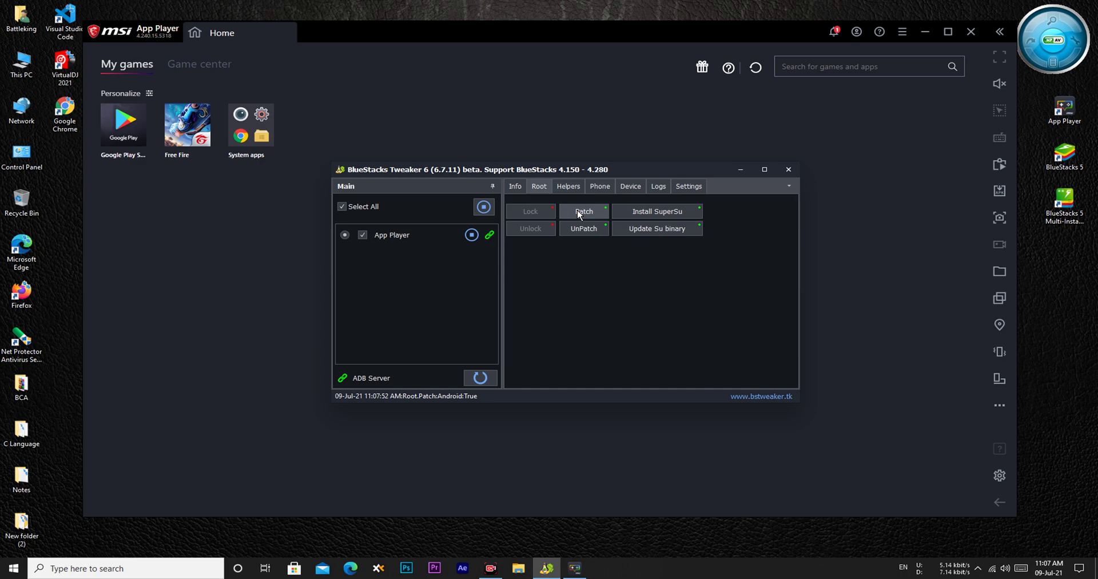
{"action": "left_click", "coordinate": [644, 210]}
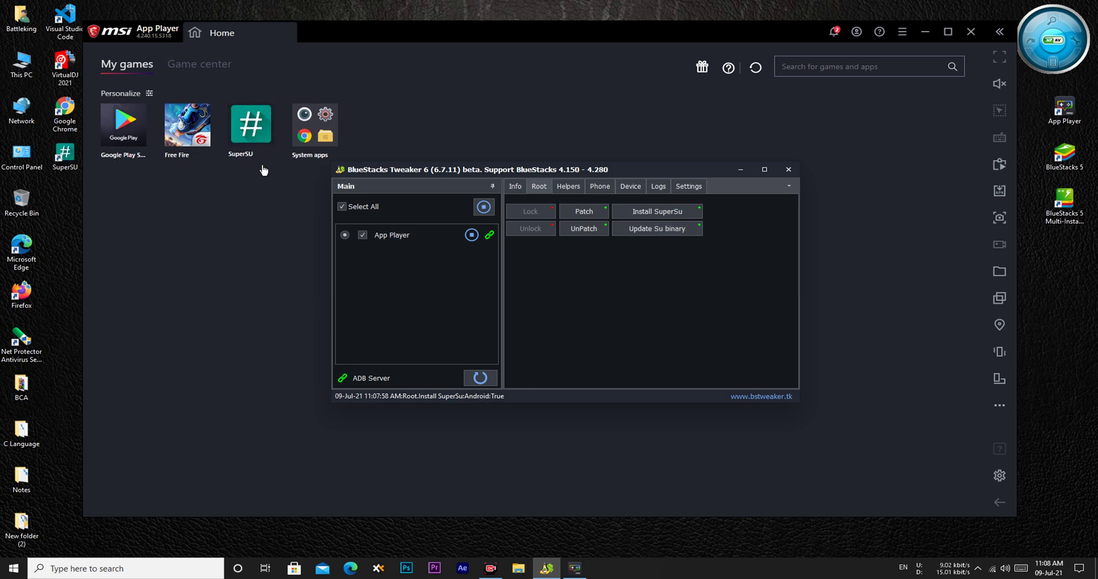
{"action": "left_click", "coordinate": [789, 170]}
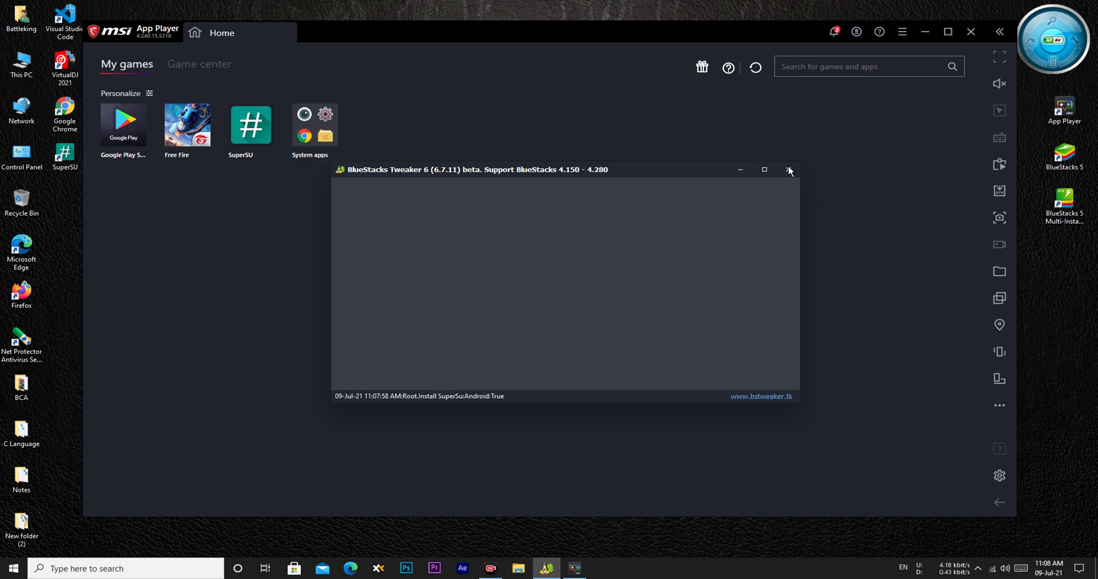
Open SuperSU as an expert user, update the SU binary with the normal method without rebooting, and close SuperSU.
{"action": "left_click", "coordinate": [247, 130]}
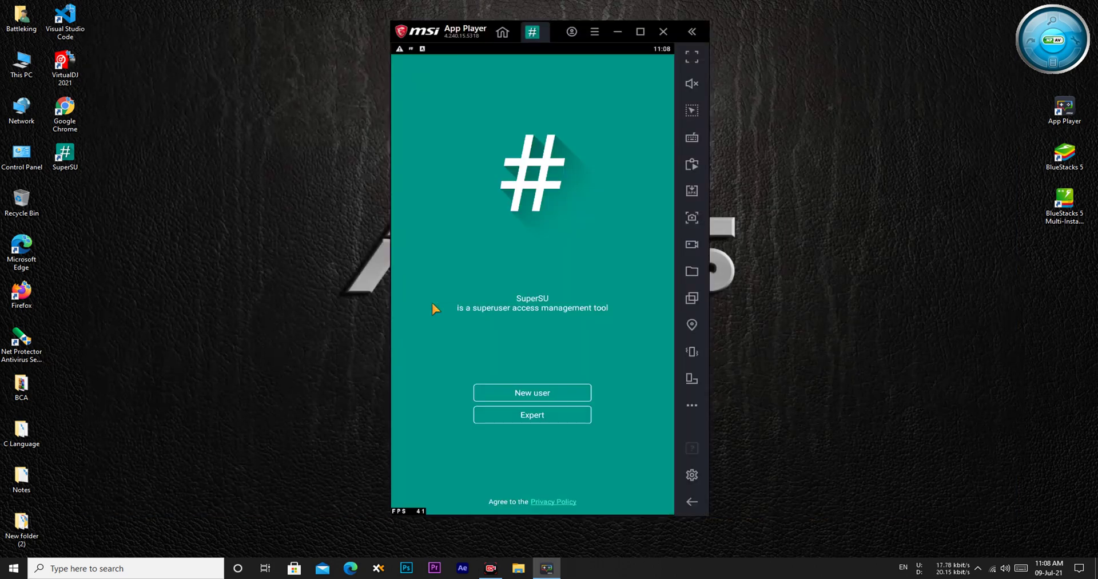
{"action": "left_click", "coordinate": [531, 418]}
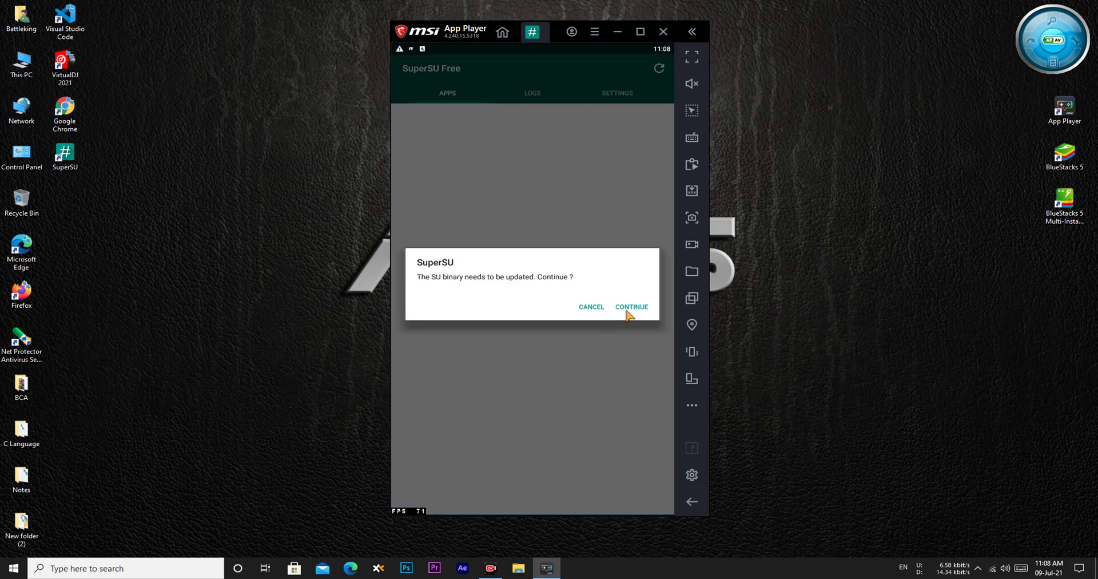
{"action": "left_click", "coordinate": [627, 309]}
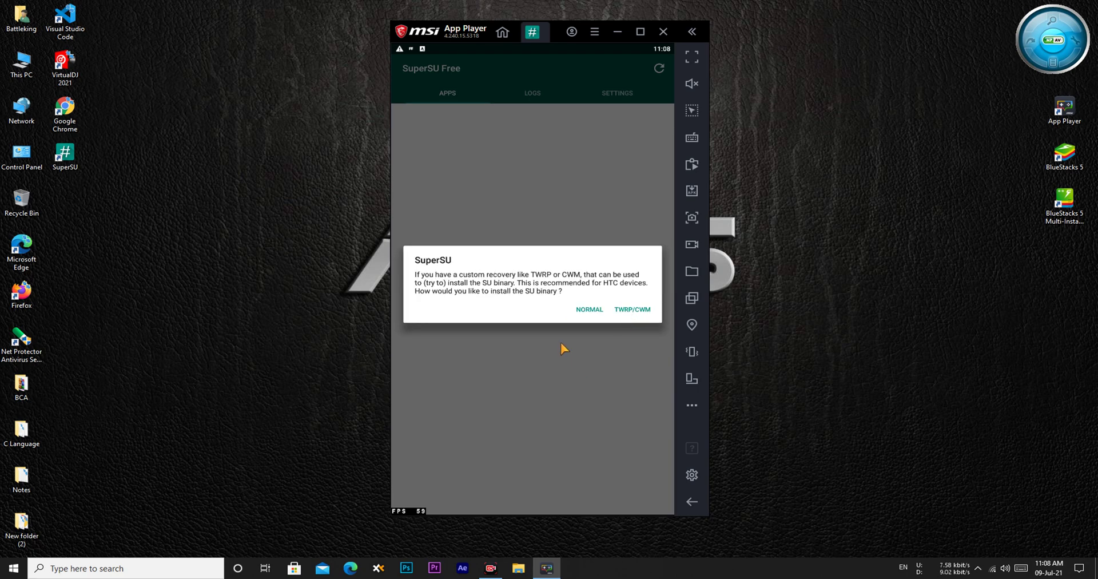
{"action": "left_click", "coordinate": [590, 308]}
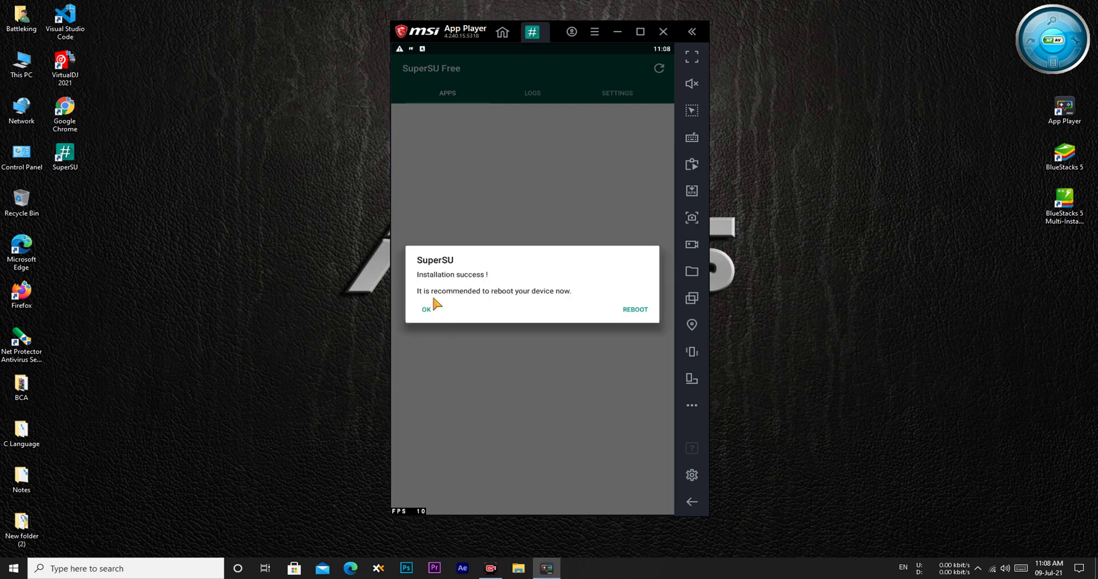
{"action": "left_click", "coordinate": [428, 310]}
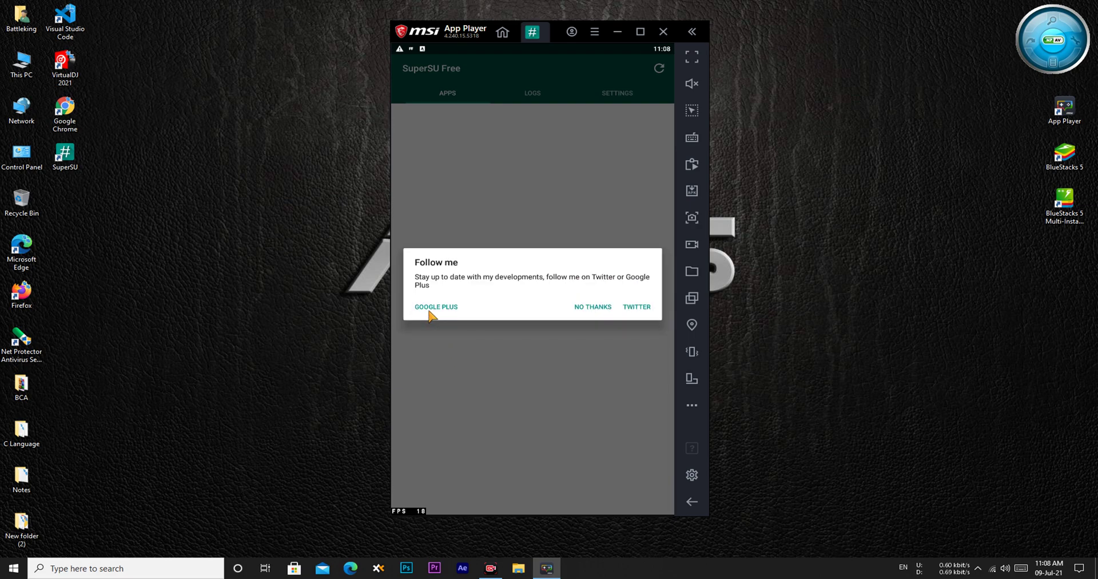
{"action": "left_click", "coordinate": [592, 307]}
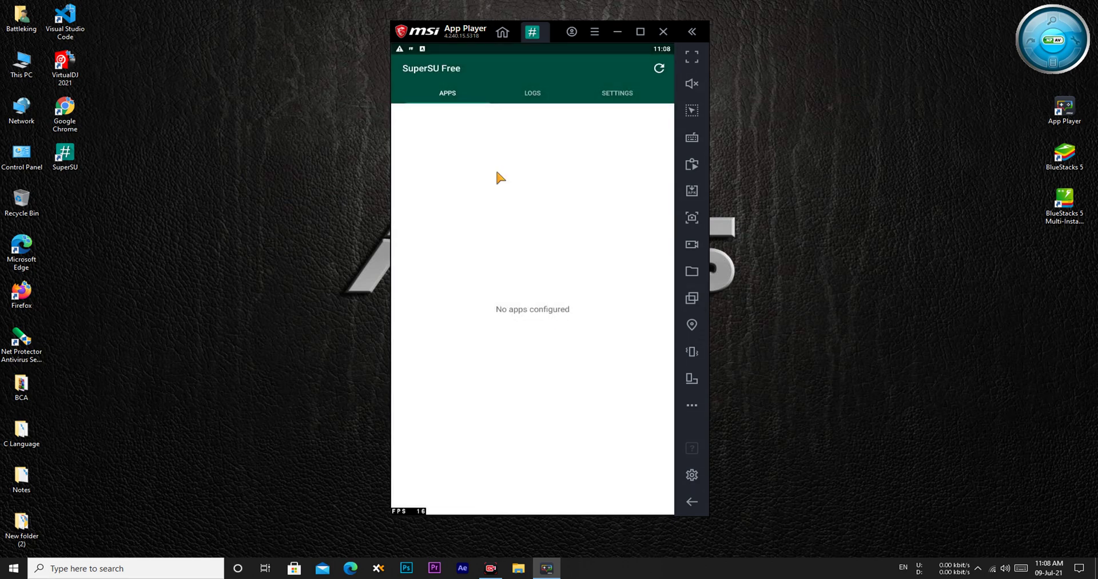
{"action": "left_click", "coordinate": [546, 27]}
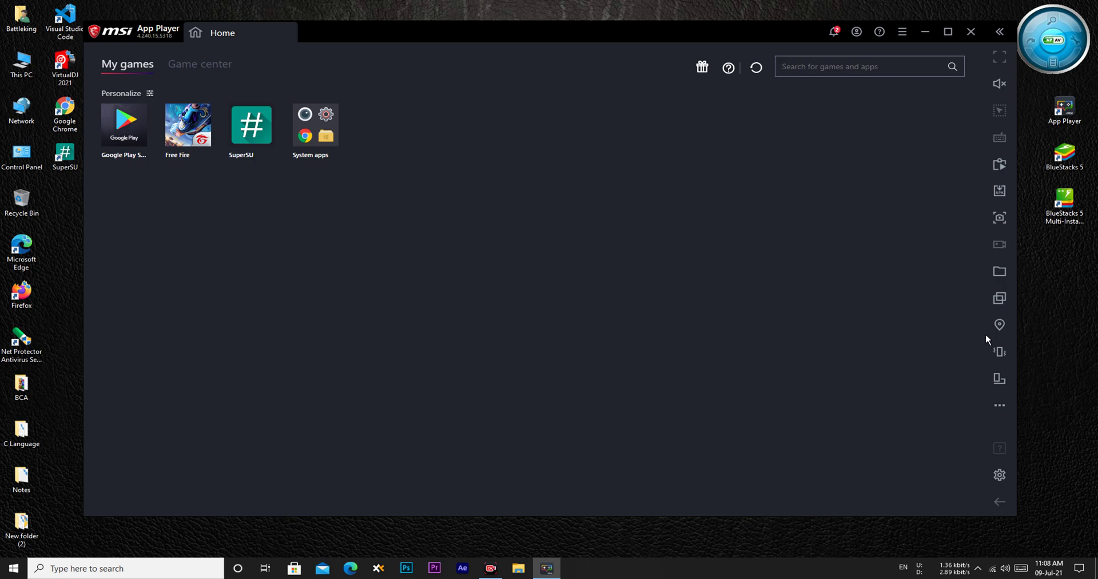
Install the Root Checker Pro APK from the BlueStacks apk folder into App Player.
{"action": "left_click", "coordinate": [1000, 192]}
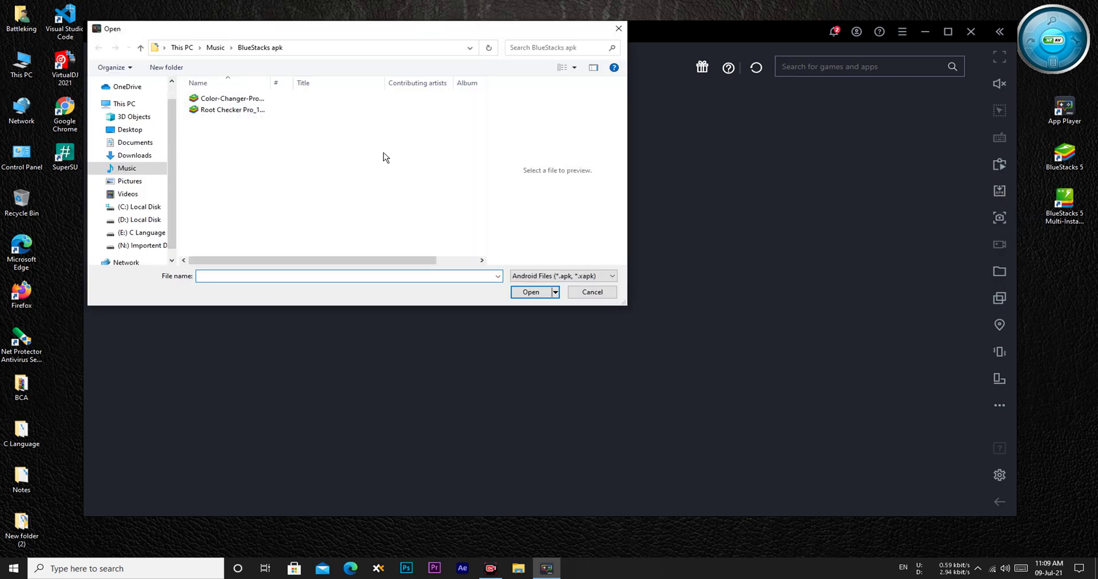
{"action": "left_click", "coordinate": [240, 112]}
{"action": "left_click", "coordinate": [521, 292]}
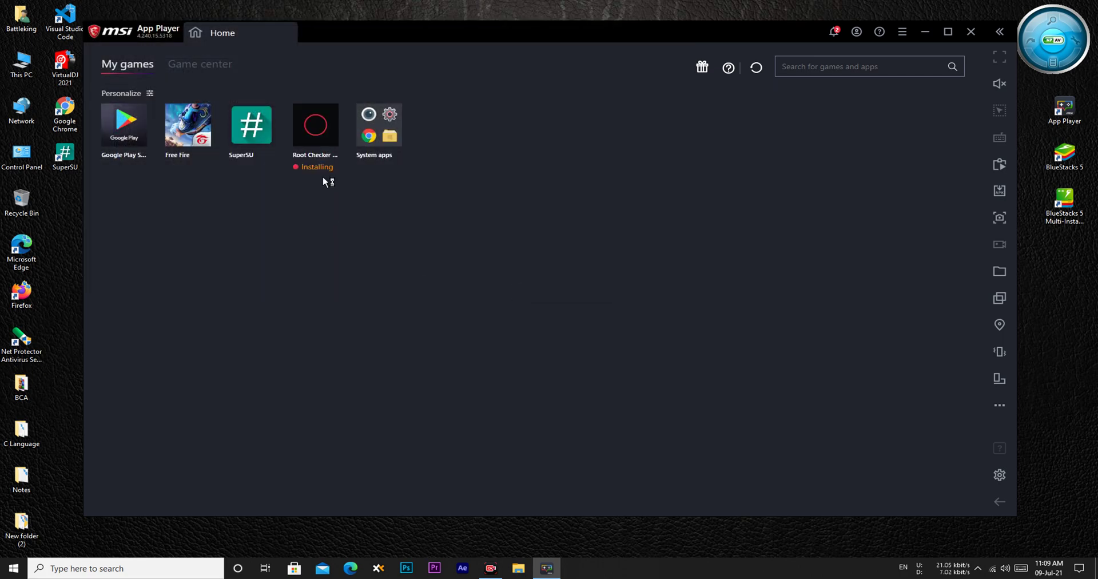
Install the Color Changer Pro APK from the BlueStacks apk folder into App Player.
{"action": "left_click", "coordinate": [998, 191]}
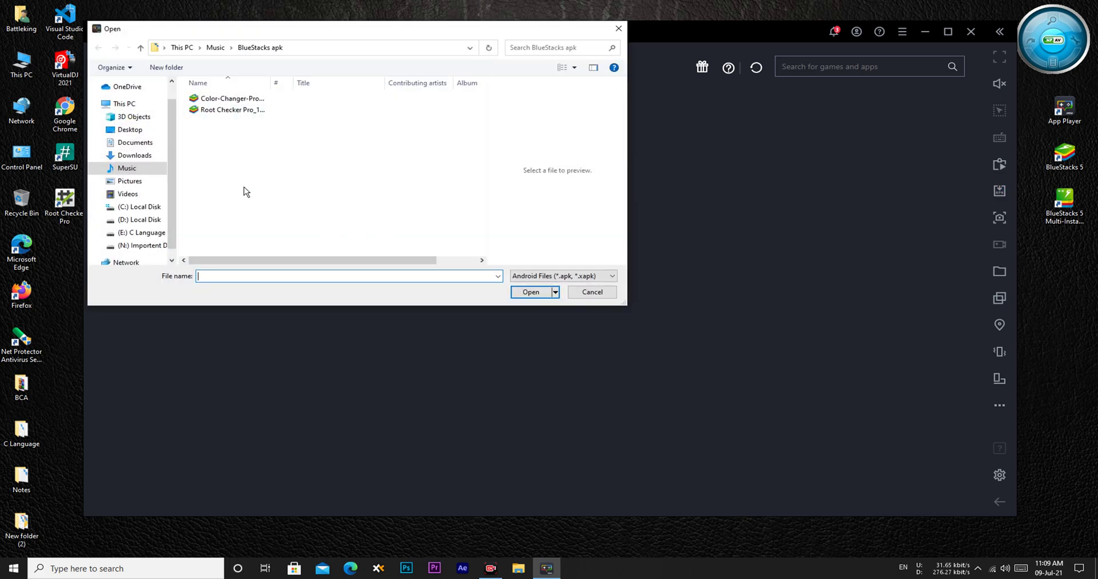
{"action": "left_click", "coordinate": [221, 101]}
{"action": "left_click", "coordinate": [540, 292]}
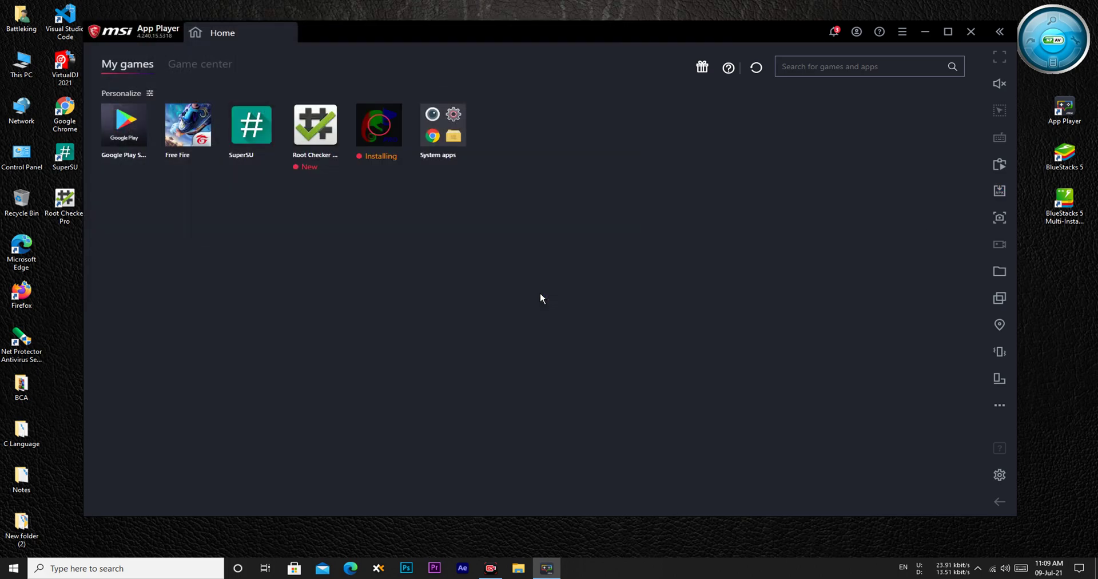
Open Root Checker Pro, agree to the disclaimer, dismiss the release notes, and verify root while granting its superuser request.
{"action": "left_click", "coordinate": [323, 139]}
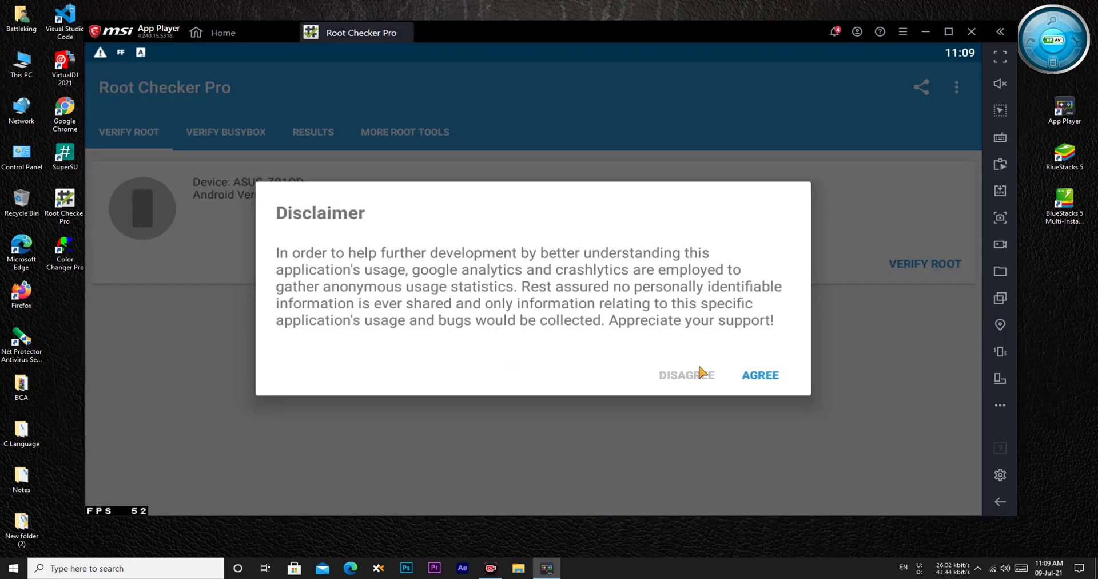
{"action": "left_click", "coordinate": [758, 375]}
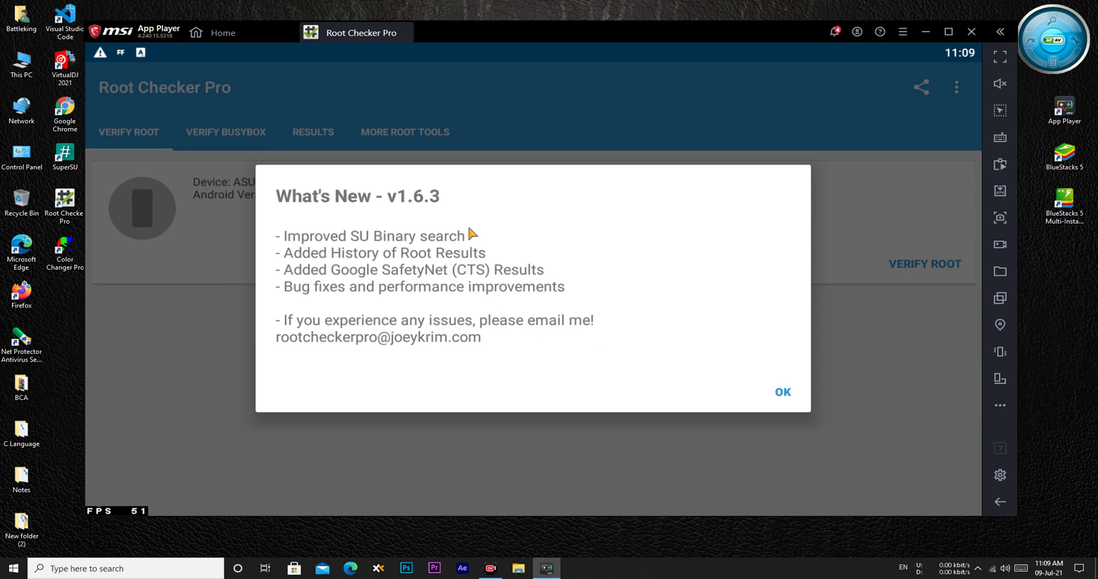
{"action": "left_click", "coordinate": [783, 393]}
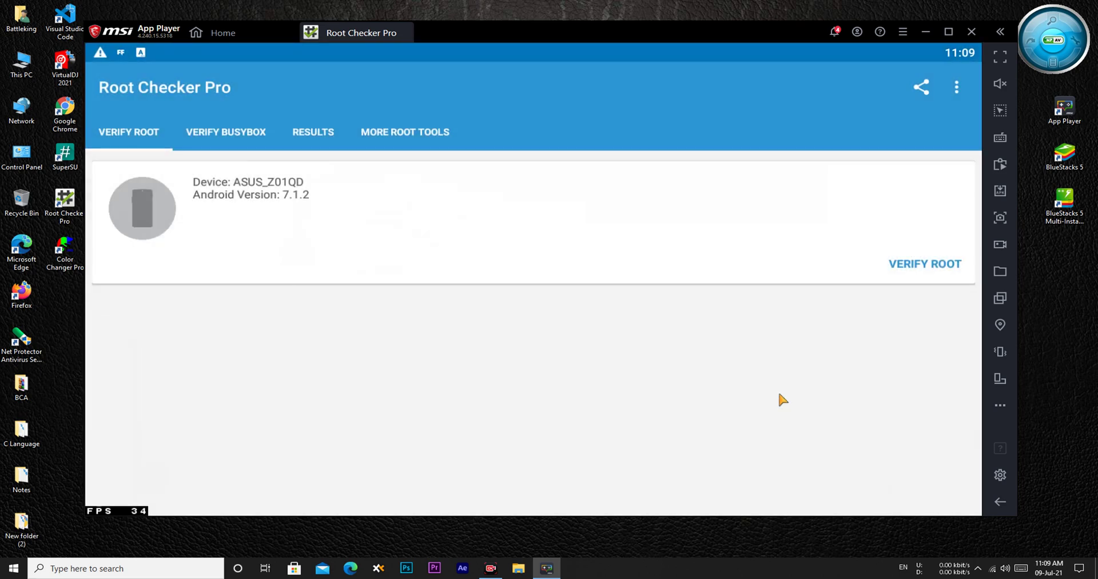
{"action": "left_click", "coordinate": [893, 267]}
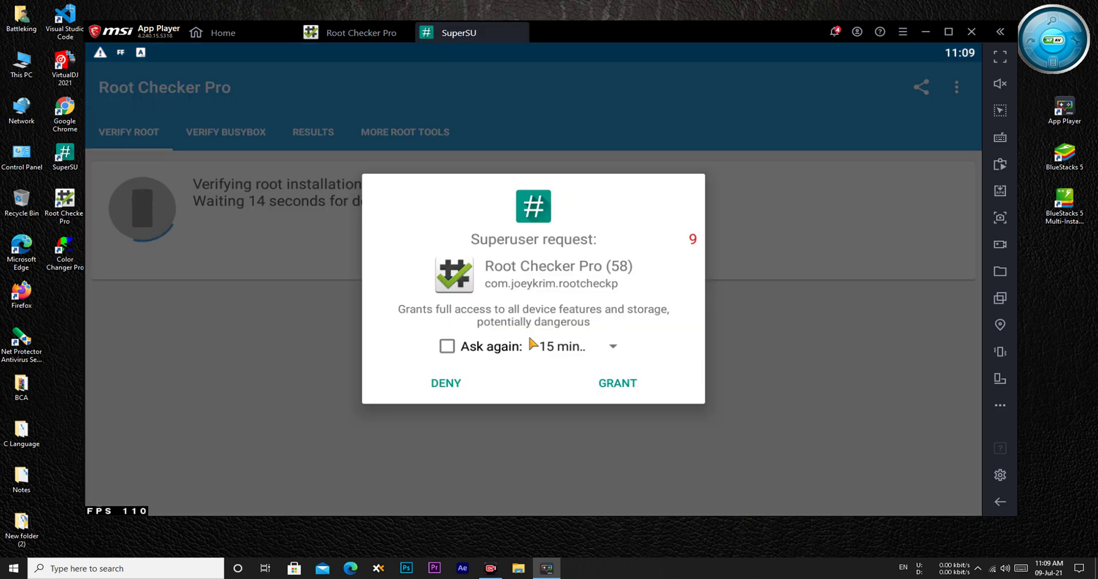
{"action": "left_click", "coordinate": [625, 394]}
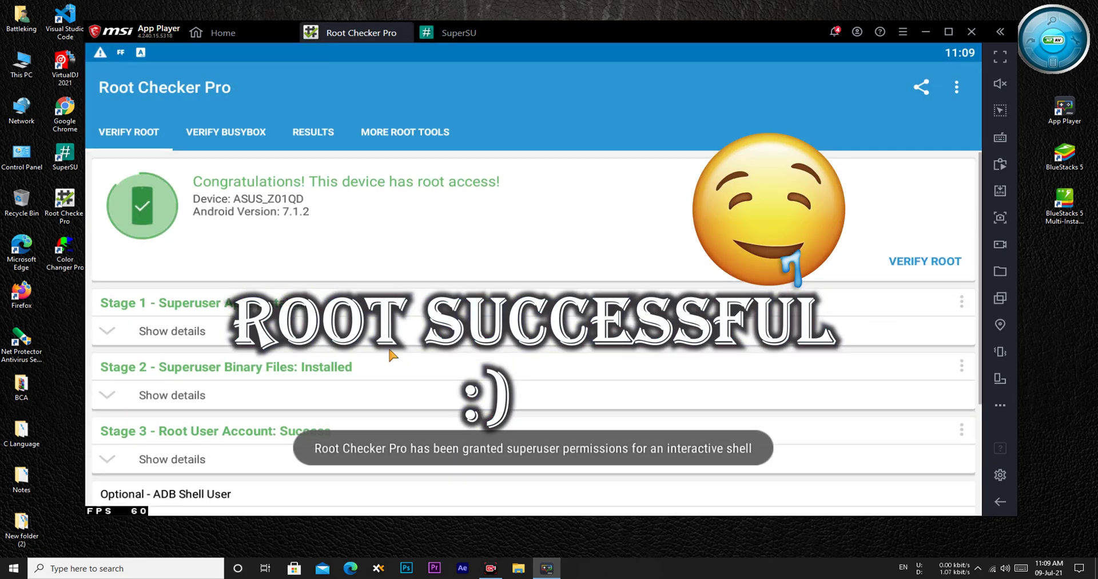
Look through the root verification results and the BusyBox page, and close SuperSU and Root Checker Pro.
{"action": "scroll", "coordinate": [388, 352], "scroll_direction": "down", "scroll_amount": 3}
{"action": "scroll", "coordinate": [388, 352], "scroll_direction": "up", "scroll_amount": 3}
{"action": "left_click", "coordinate": [229, 140]}
{"action": "left_click", "coordinate": [135, 140]}
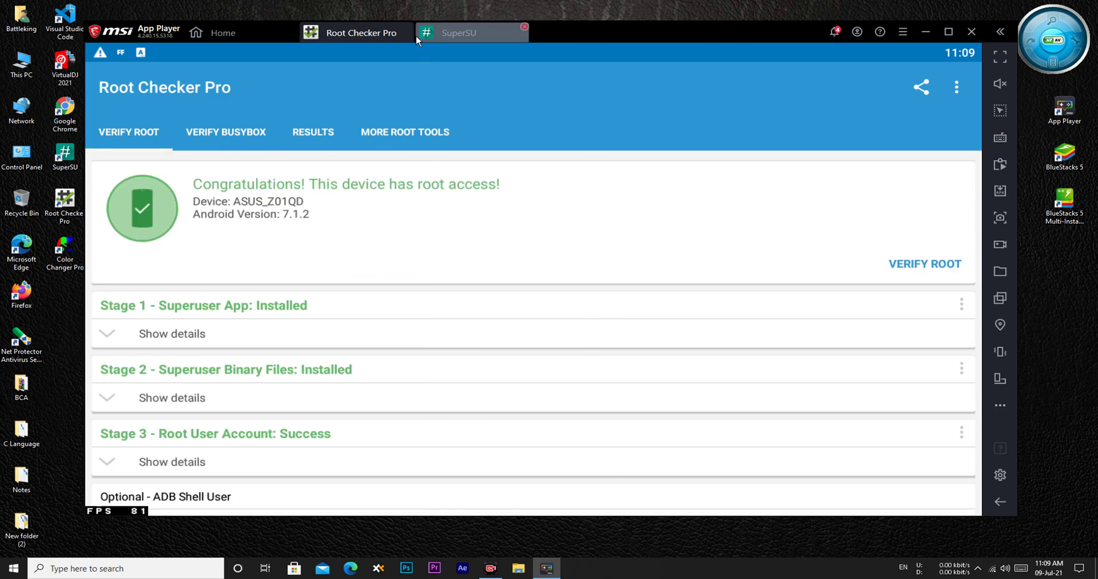
{"action": "left_click", "coordinate": [523, 27]}
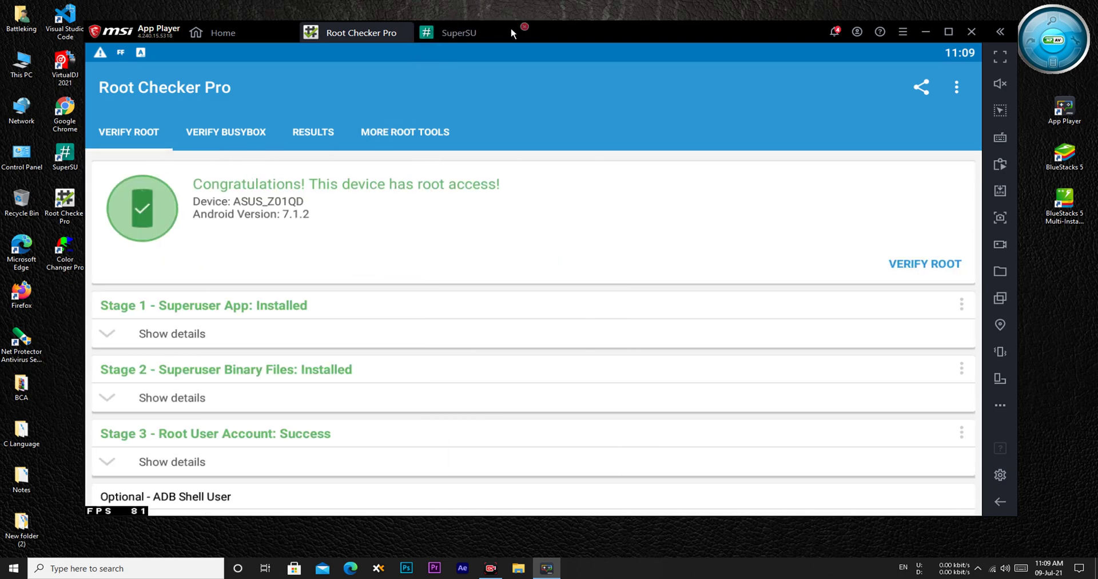
{"action": "left_click", "coordinate": [409, 27]}
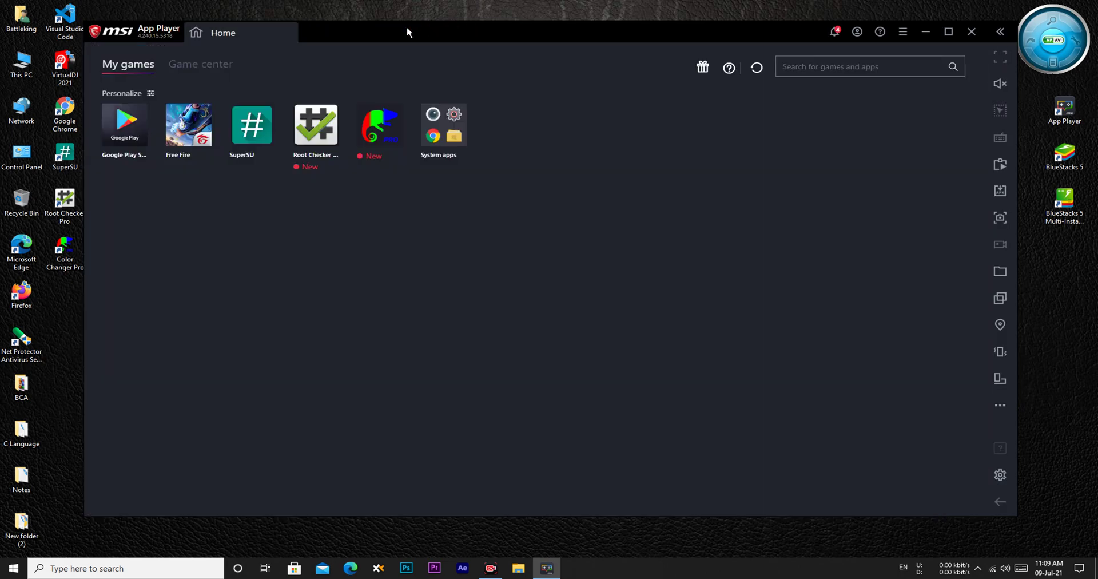
Open Color Changer Pro, dismiss the update notes, and open the Custom1 mode while granting the superuser request.
{"action": "left_click", "coordinate": [379, 127]}
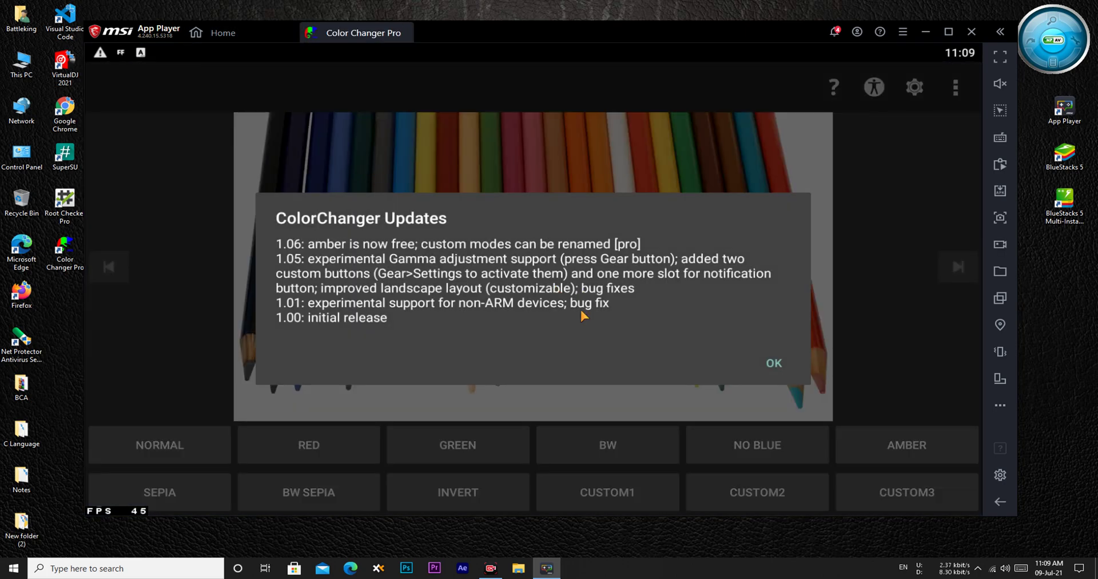
{"action": "left_click", "coordinate": [778, 365]}
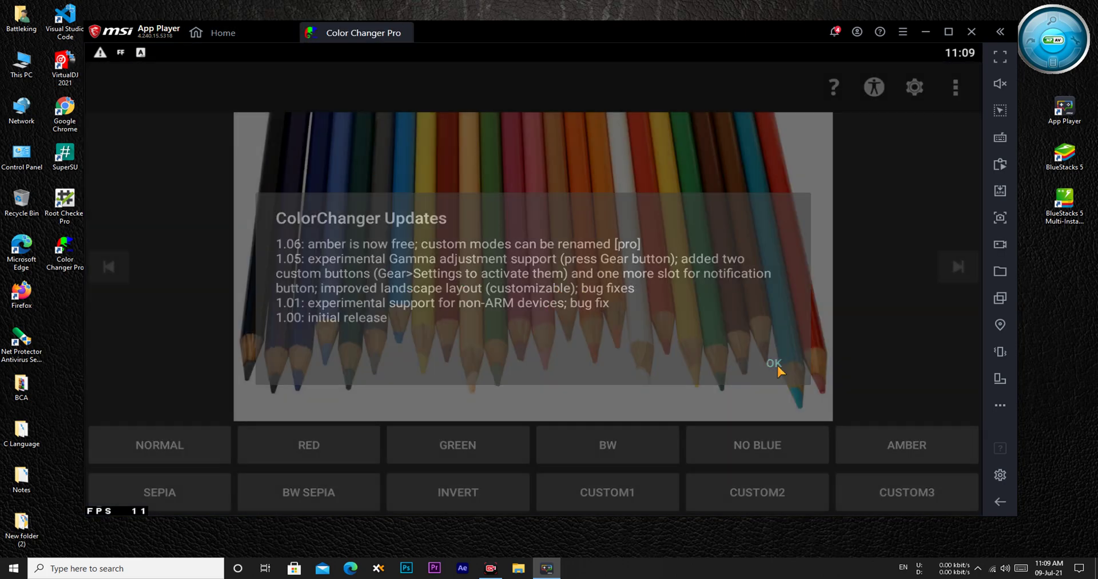
{"action": "left_click", "coordinate": [658, 491]}
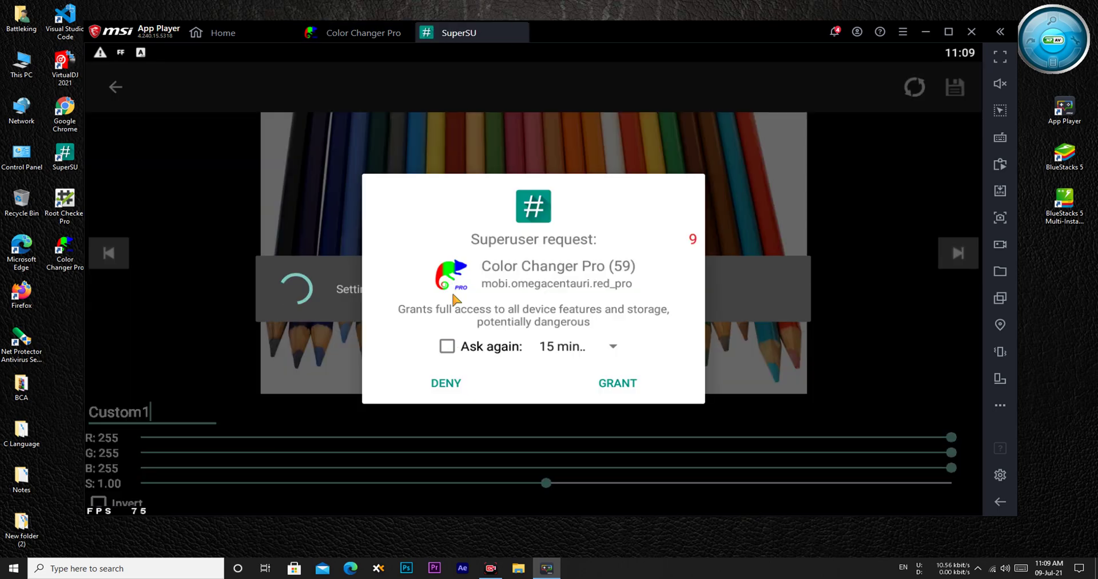
{"action": "left_click", "coordinate": [619, 381]}
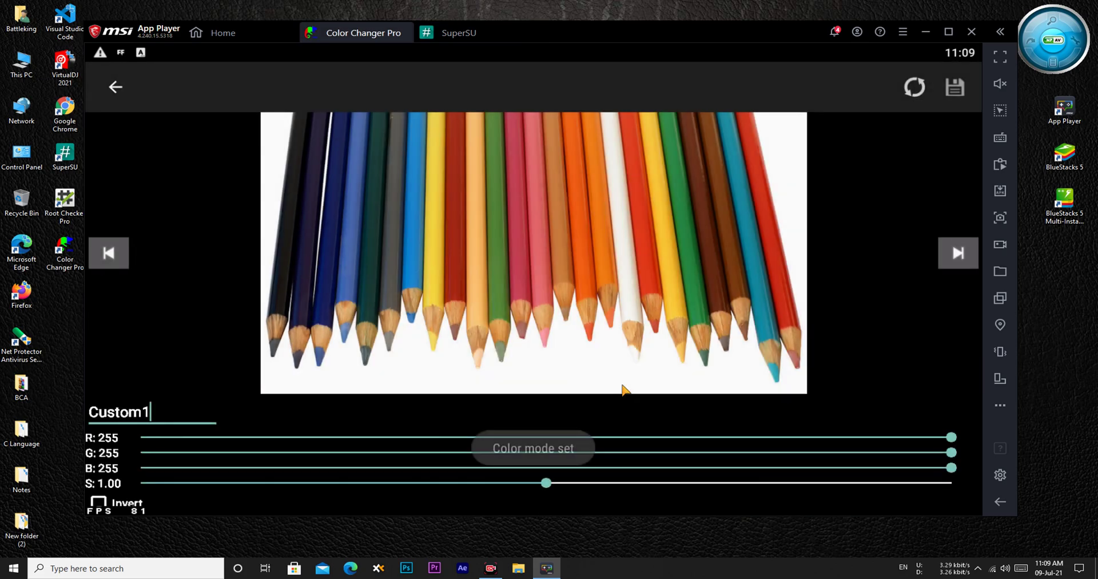
Raise the S value of the Custom1 color mode to its maximum, save the mode, and dismiss the custom settings notice.
{"action": "left_click_drag", "start_coordinate": [547, 483], "coordinate": [952, 483]}
{"action": "left_click", "coordinate": [955, 87]}
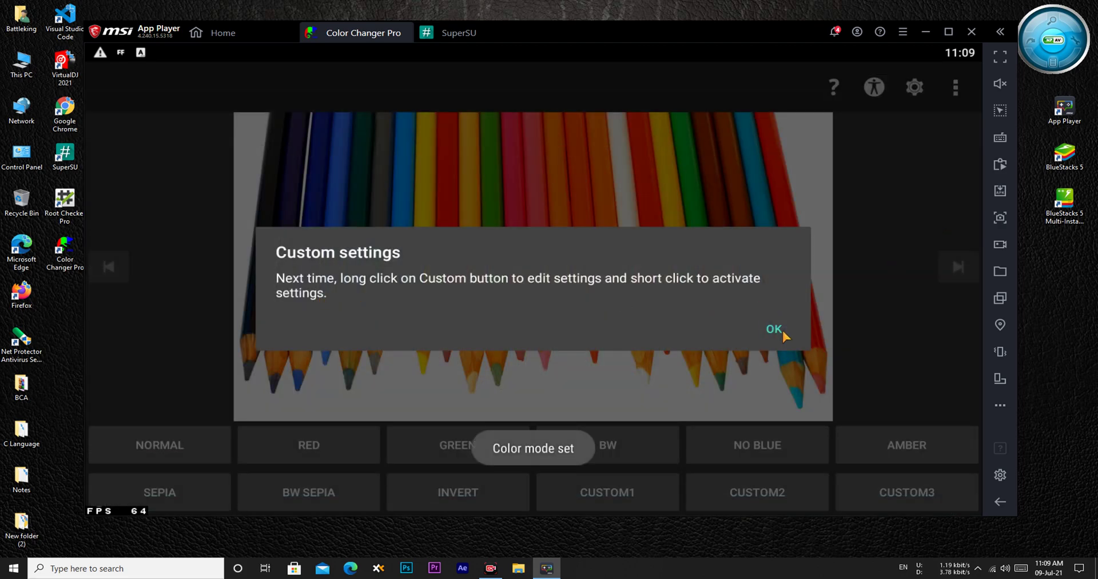
{"action": "left_click", "coordinate": [774, 329]}
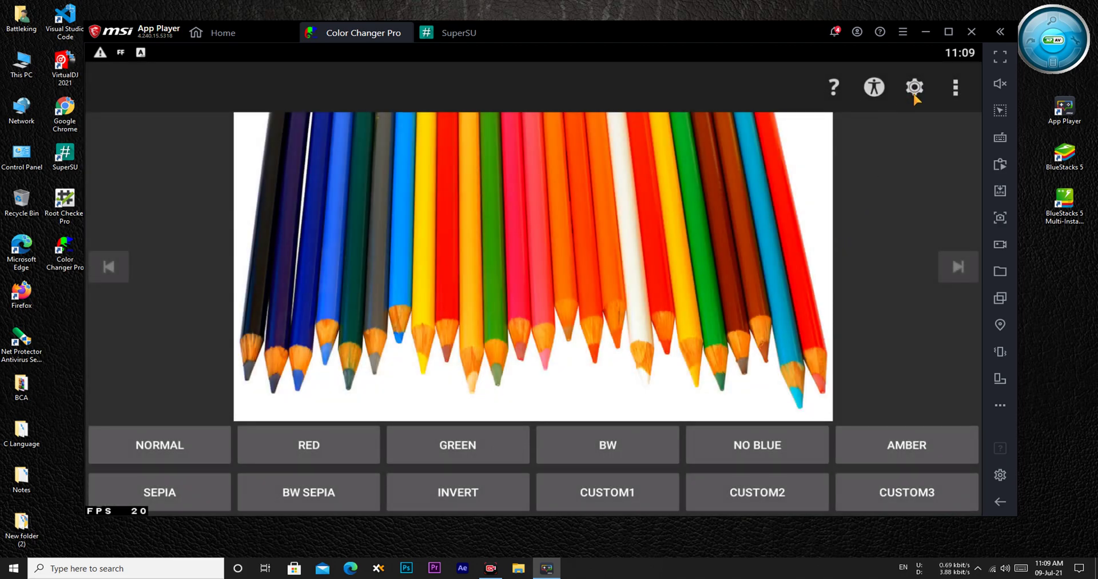
Enable Activate on boot and Show notification in the Color Changer Pro settings and return to the color modes.
{"action": "left_click", "coordinate": [915, 92]}
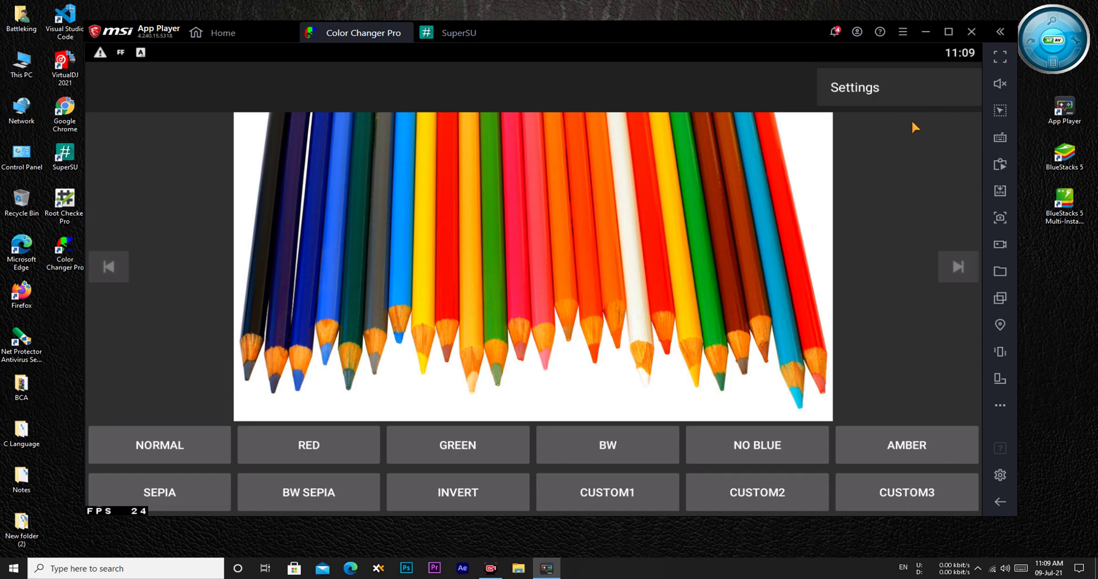
{"action": "left_click", "coordinate": [881, 91]}
{"action": "left_click", "coordinate": [921, 170]}
{"action": "left_click", "coordinate": [922, 224]}
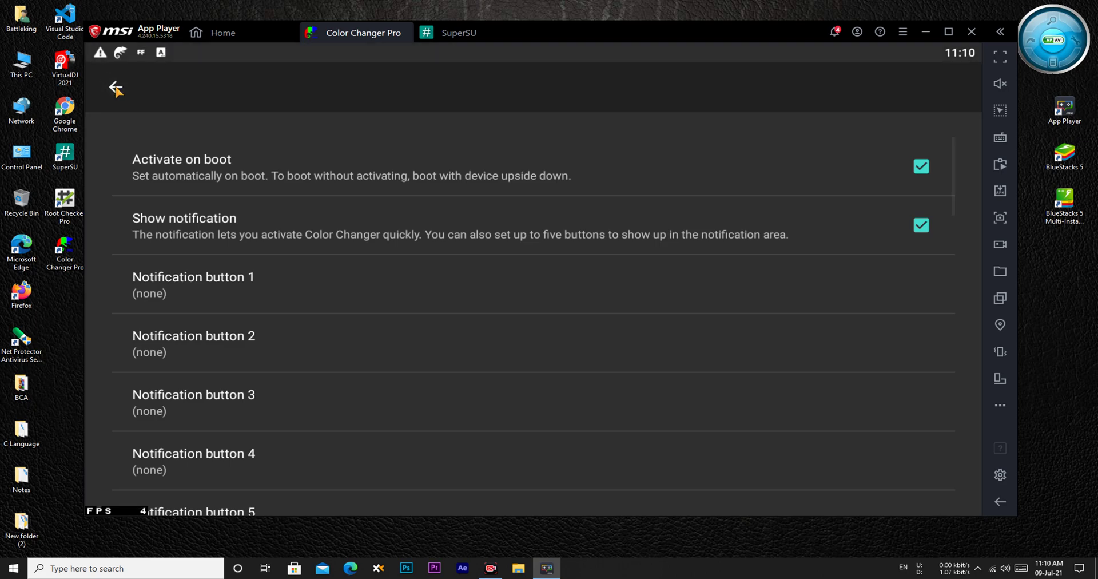
{"action": "left_click", "coordinate": [116, 88]}
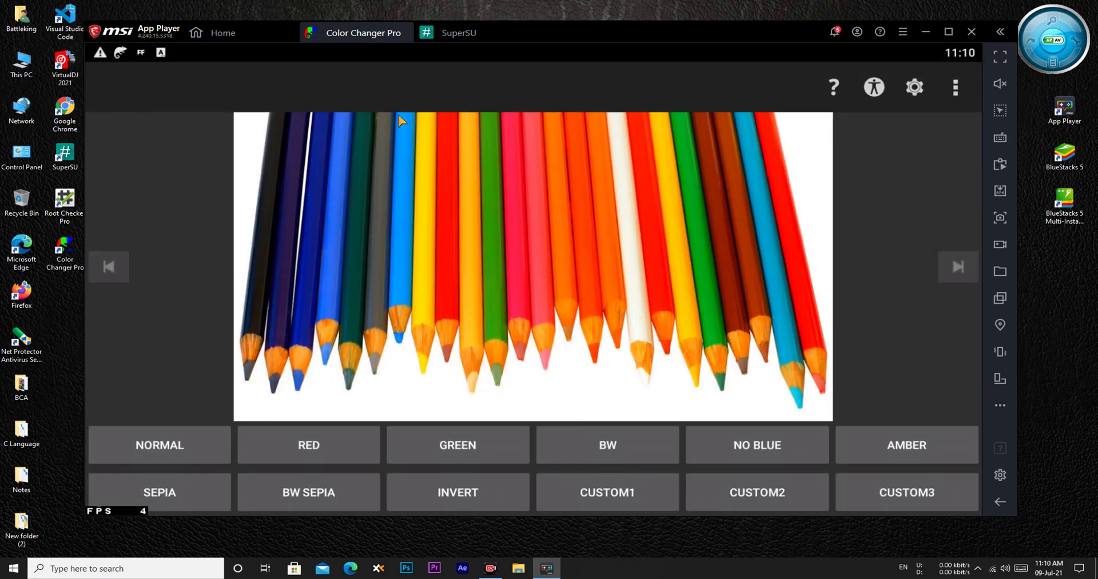
Close Color Changer Pro and SuperSU, exit App Player, quit the .NET Framework error dialog, and refresh the desktop.
{"action": "left_click", "coordinate": [410, 27]}
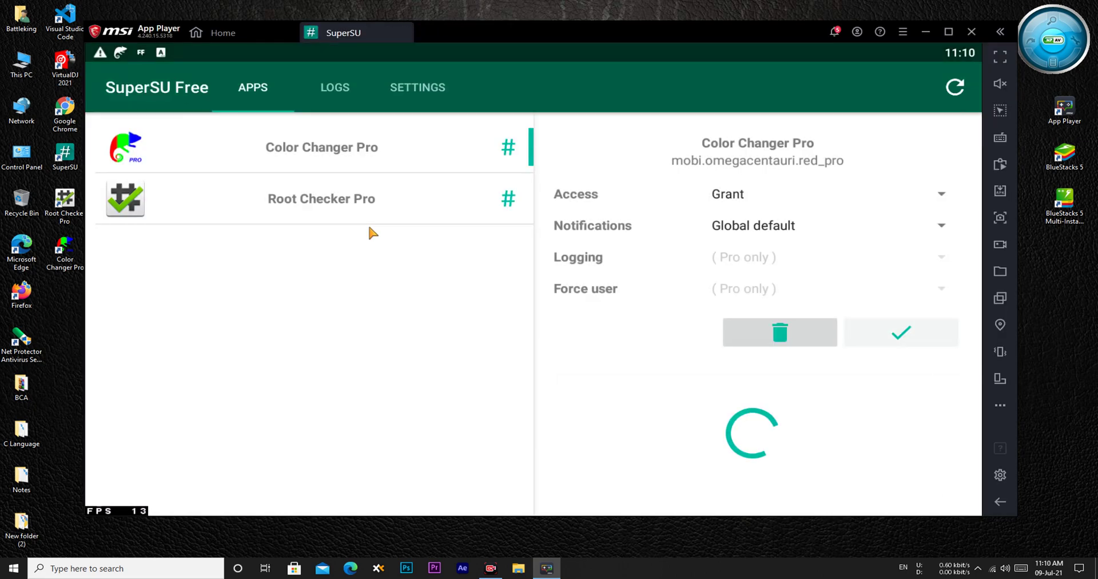
{"action": "left_click", "coordinate": [407, 27]}
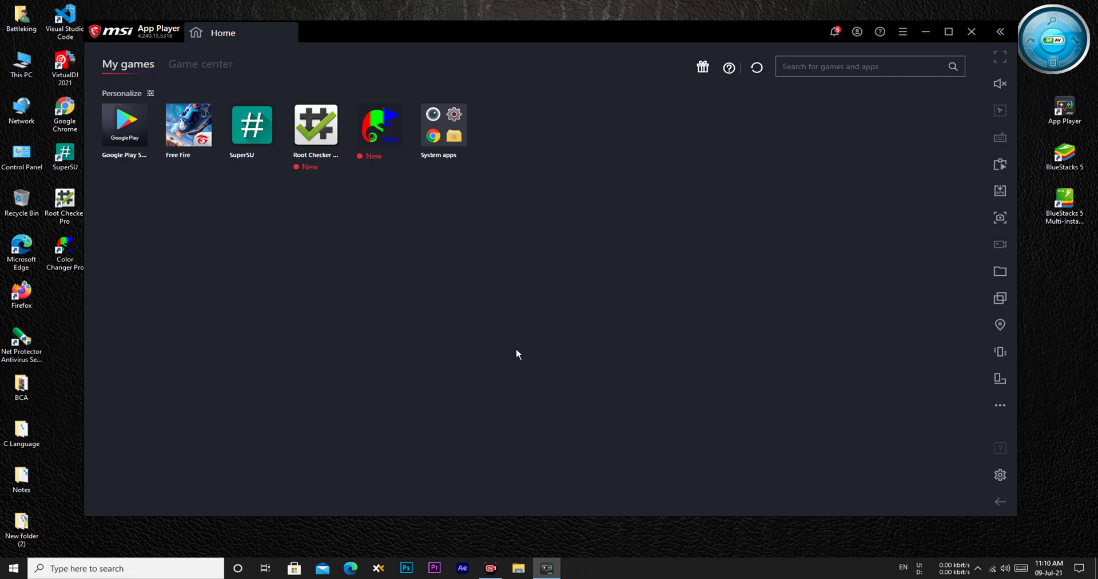
{"action": "left_click", "coordinate": [972, 31]}
{"action": "left_click", "coordinate": [611, 357]}
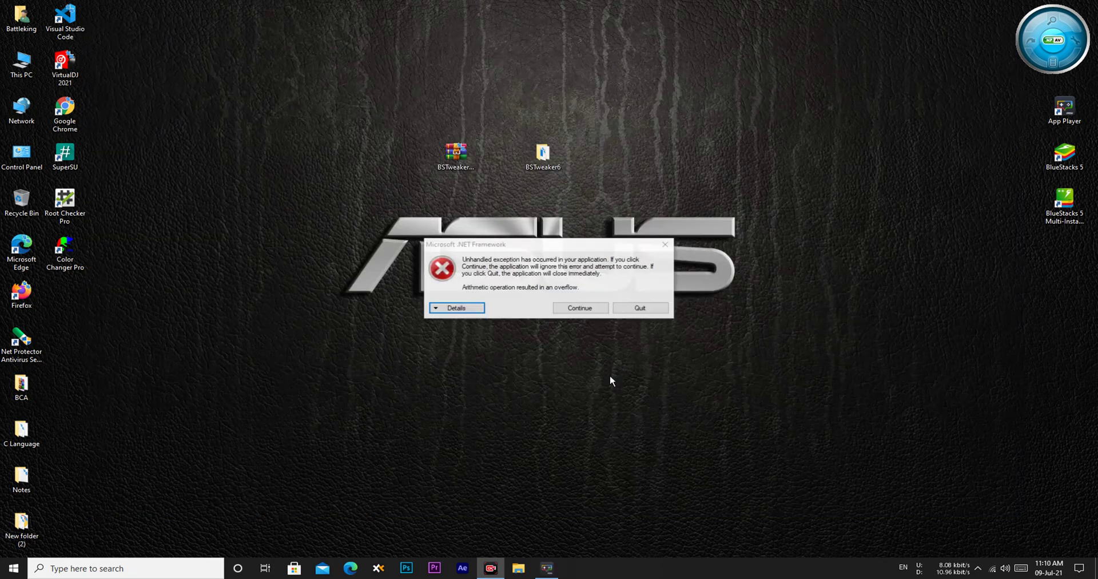
{"action": "left_click", "coordinate": [638, 309]}
{"action": "right_click", "coordinate": [539, 176]}
{"action": "left_click", "coordinate": [635, 229]}
Open the BlueStacks_msi2 folder inside Program Files on the C: drive.
{"action": "double_click", "coordinate": [21, 62]}
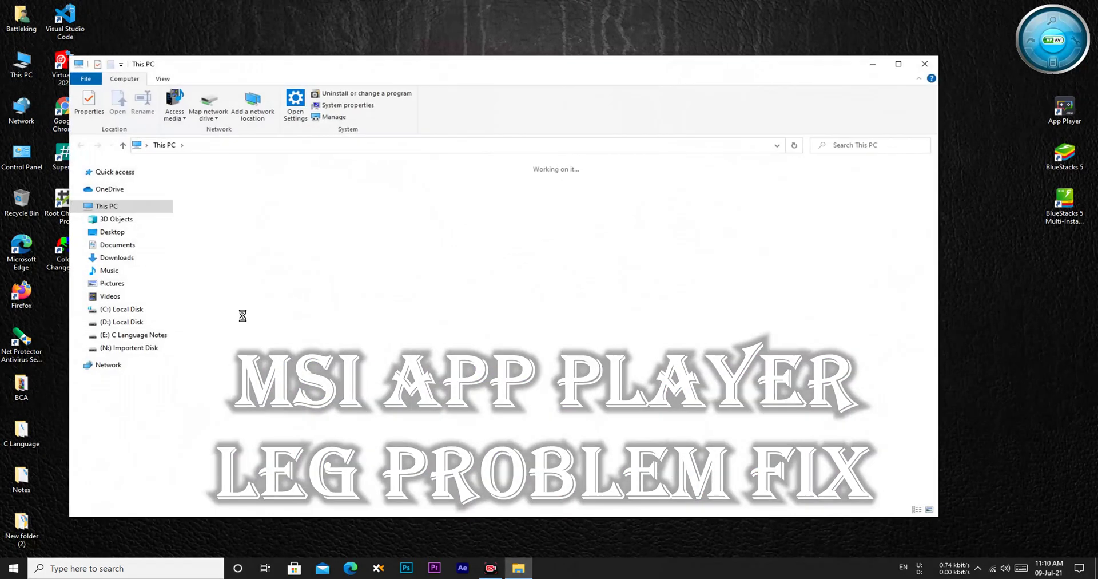
{"action": "double_click", "coordinate": [250, 285]}
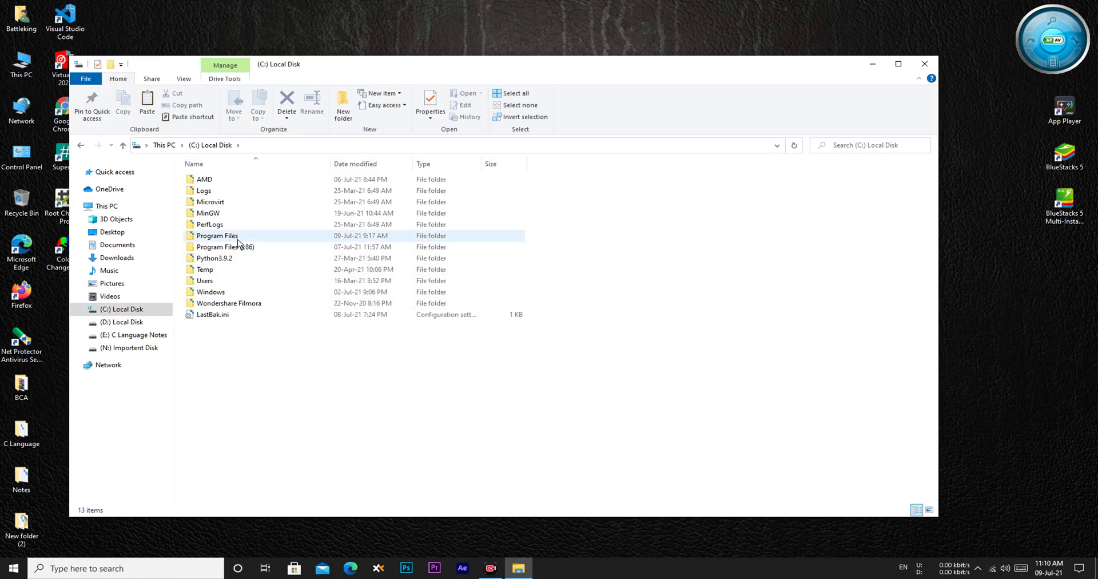
{"action": "double_click", "coordinate": [273, 238]}
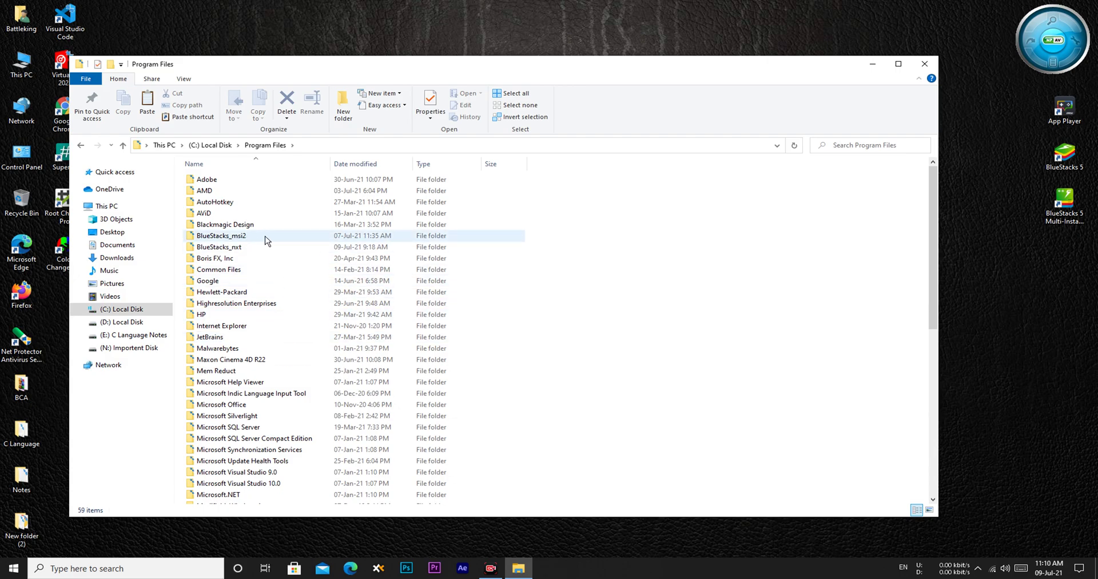
{"action": "double_click", "coordinate": [265, 239]}
Check the fullscreen optimization and high DPI scaling override settings in the compatibility properties of Bluestacks.exe and accept them.
{"action": "left_click", "coordinate": [265, 237]}
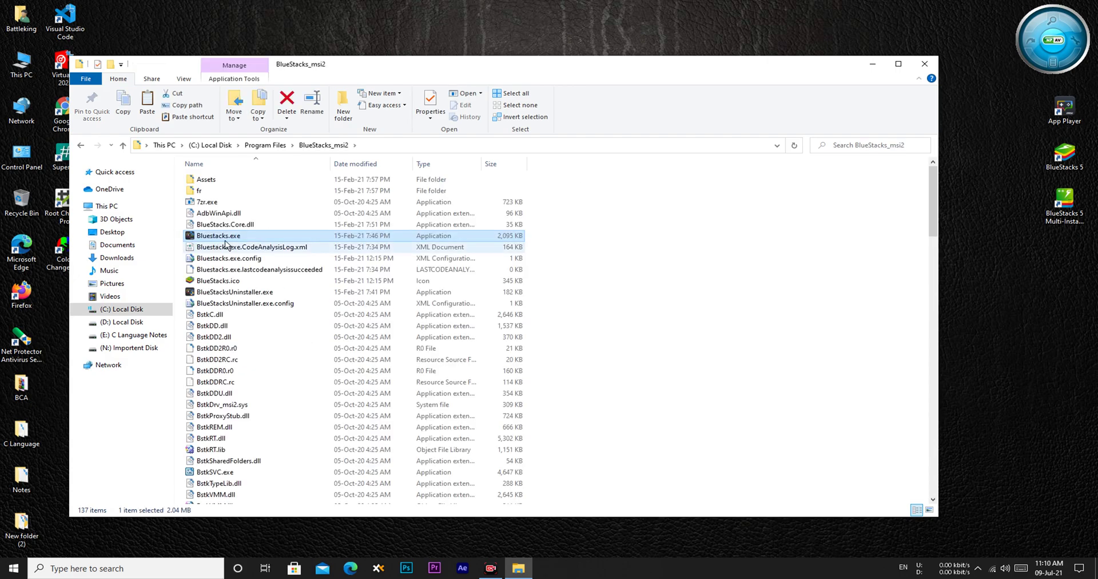
{"action": "right_click", "coordinate": [263, 235]}
{"action": "left_click", "coordinate": [139, 548]}
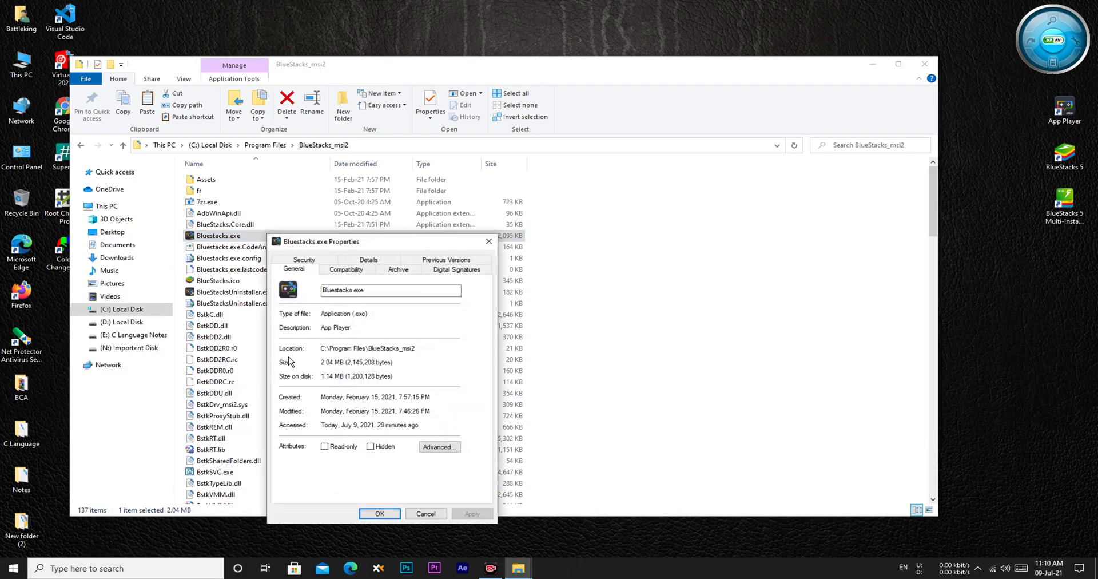
{"action": "left_click", "coordinate": [344, 267]}
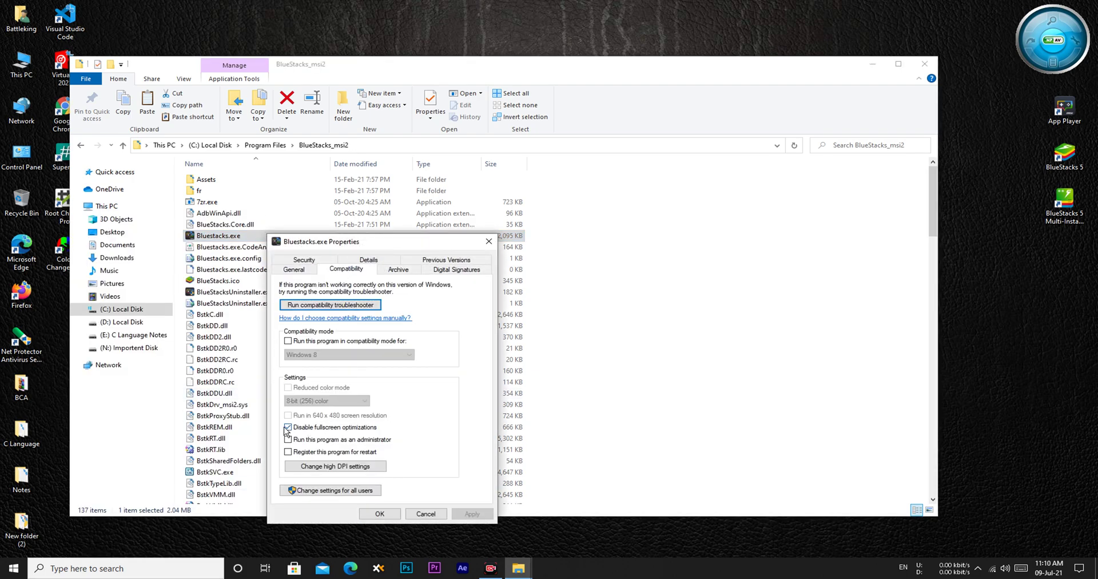
{"action": "left_click", "coordinate": [319, 467]}
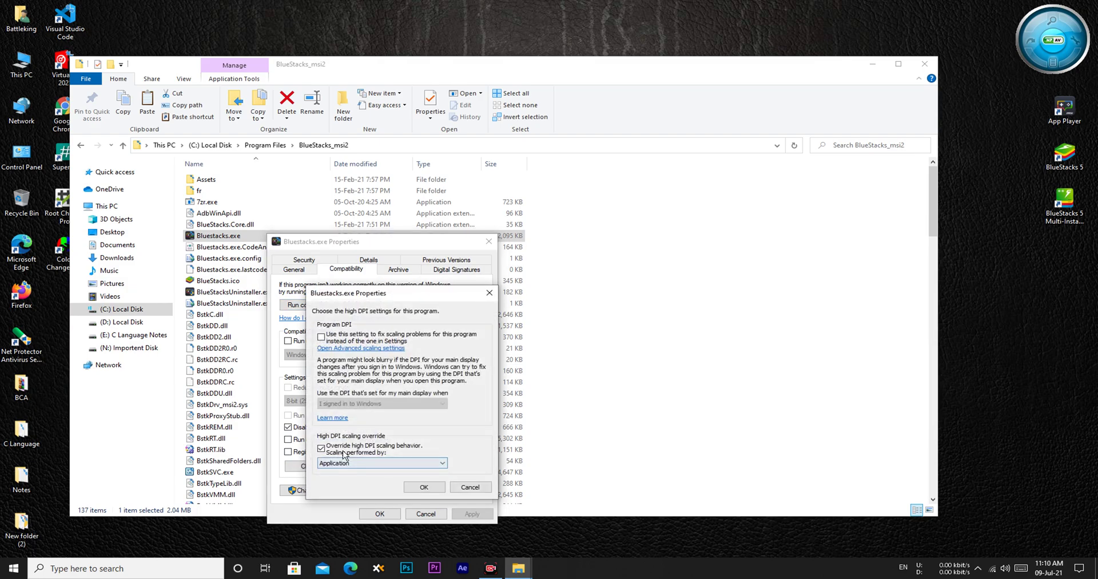
{"action": "left_click", "coordinate": [424, 488]}
{"action": "left_click", "coordinate": [382, 513]}
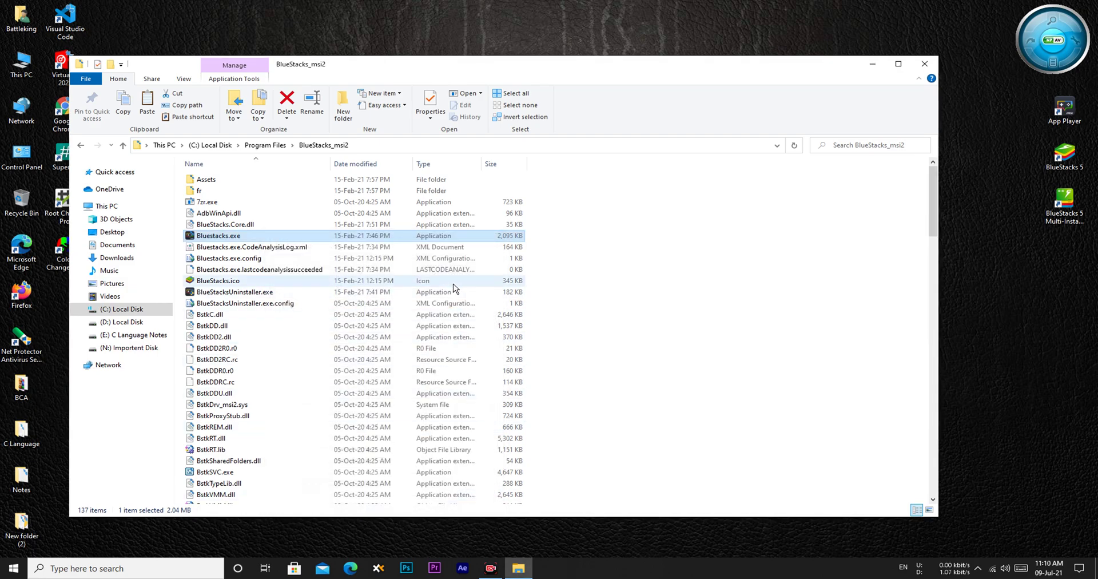
Check the fullscreen optimization and high DPI scaling override settings in the compatibility properties of HD-Agent.exe and close its properties.
{"action": "scroll", "coordinate": [260, 308], "scroll_direction": "down", "scroll_amount": 6}
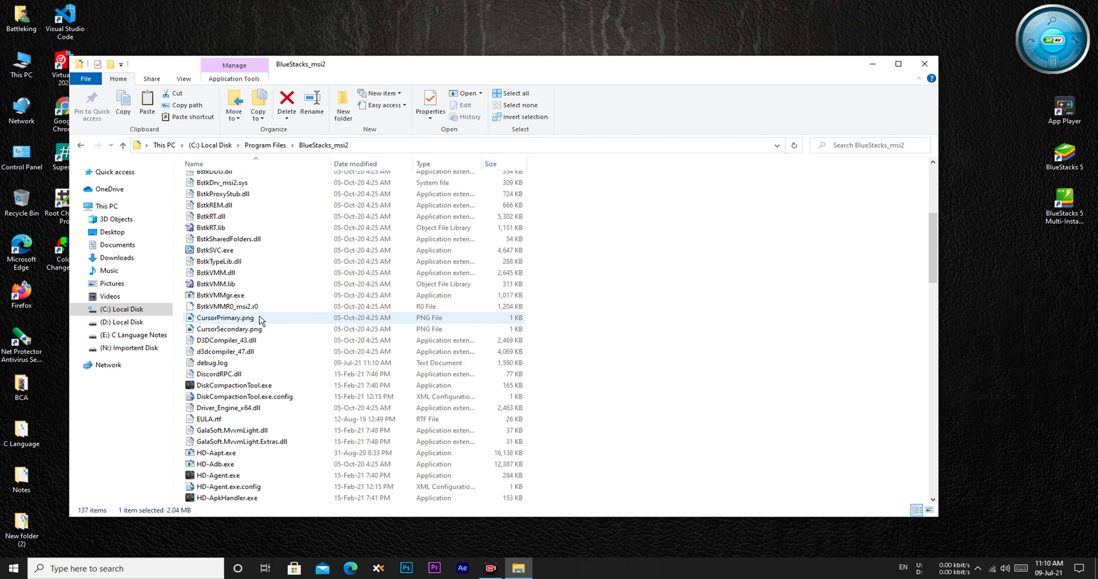
{"action": "scroll", "coordinate": [260, 320], "scroll_direction": "down", "scroll_amount": 3}
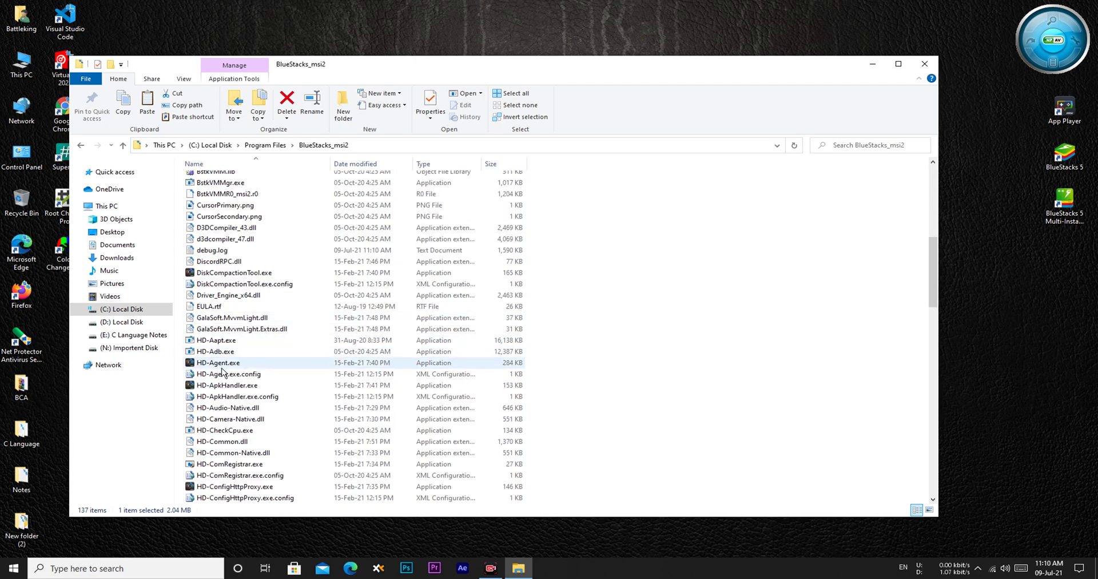
{"action": "left_click", "coordinate": [260, 365]}
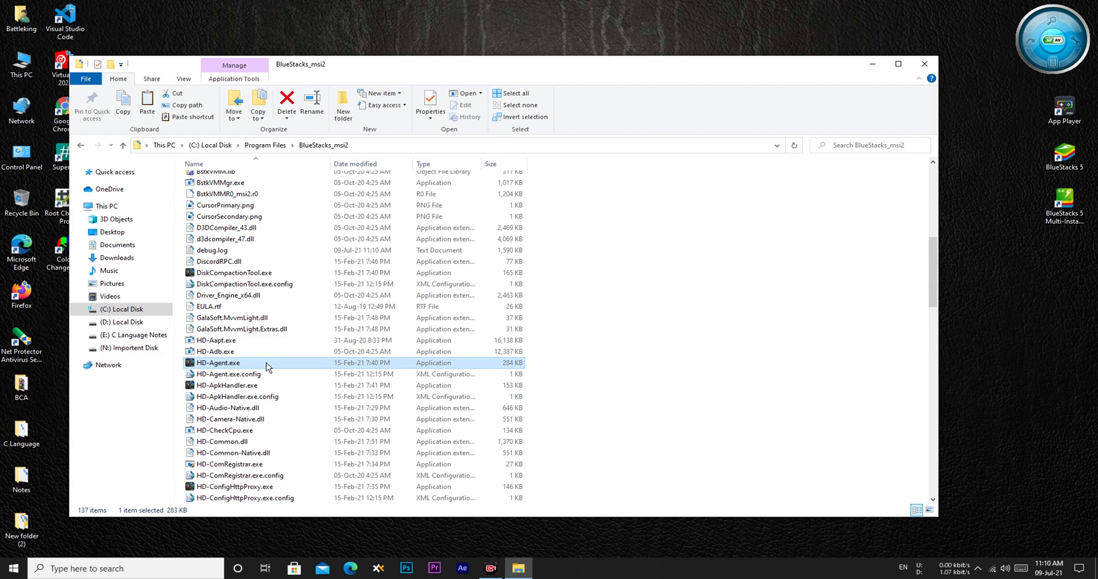
{"action": "right_click", "coordinate": [266, 366]}
{"action": "left_click", "coordinate": [181, 359]}
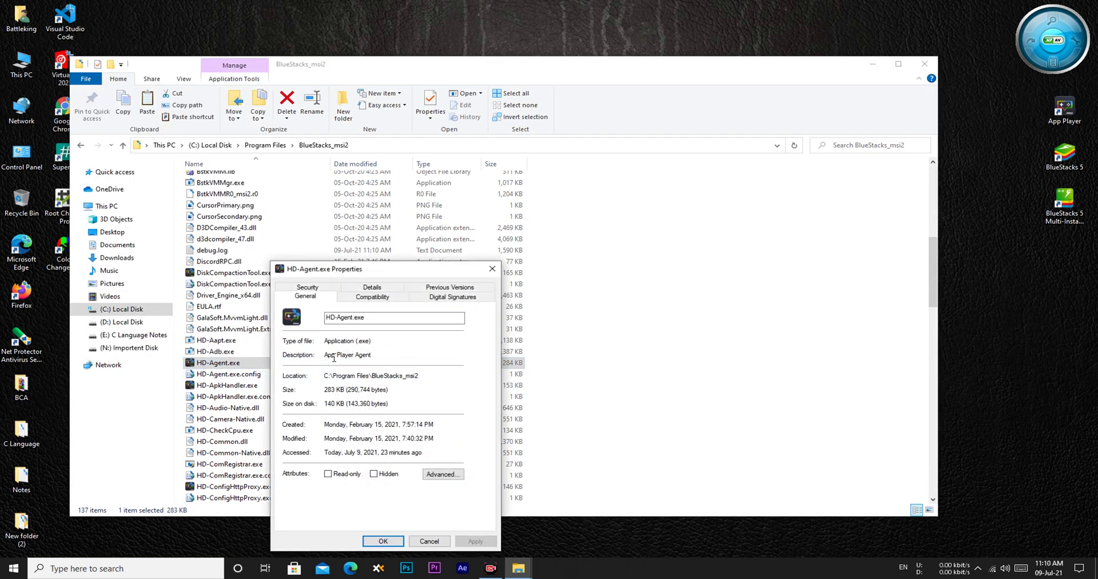
{"action": "left_click", "coordinate": [361, 298]}
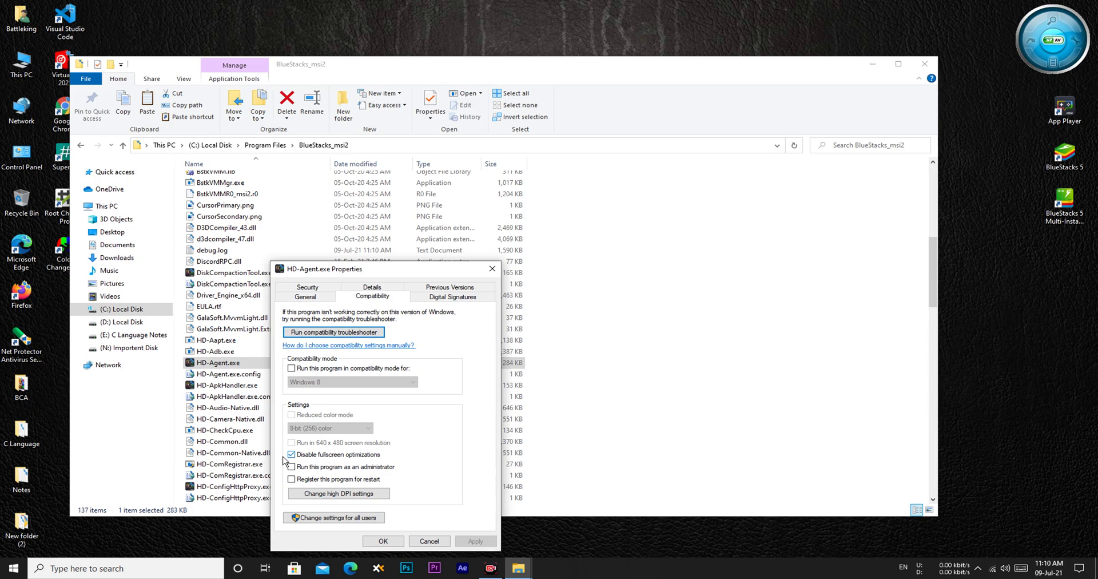
{"action": "left_click", "coordinate": [336, 496]}
{"action": "left_click", "coordinate": [367, 481]}
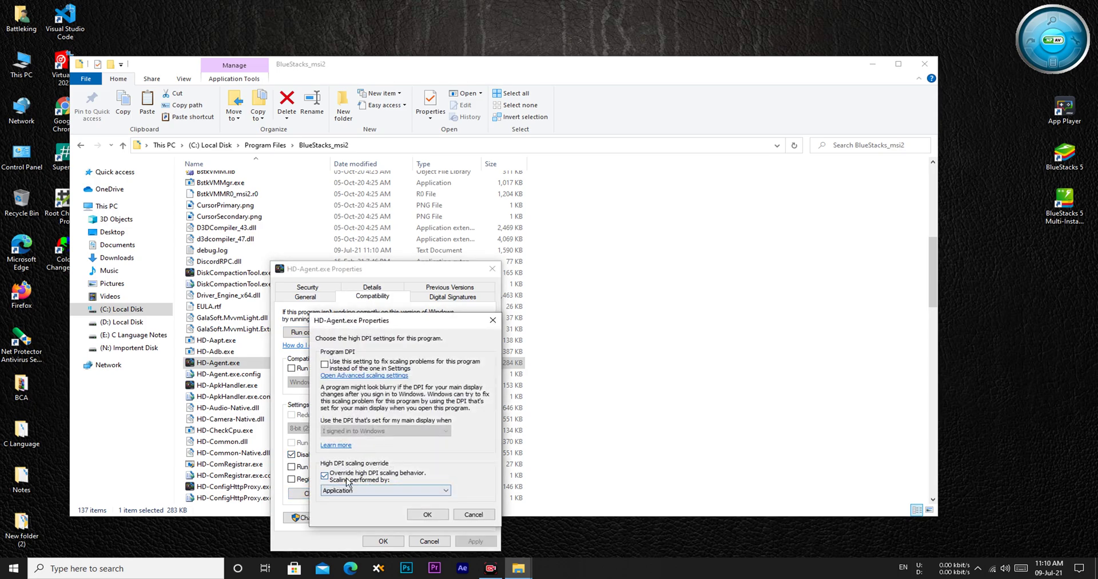
{"action": "left_click", "coordinate": [493, 320]}
{"action": "left_click", "coordinate": [492, 268]}
{"action": "scroll", "coordinate": [321, 355], "scroll_direction": "down", "scroll_amount": 3}
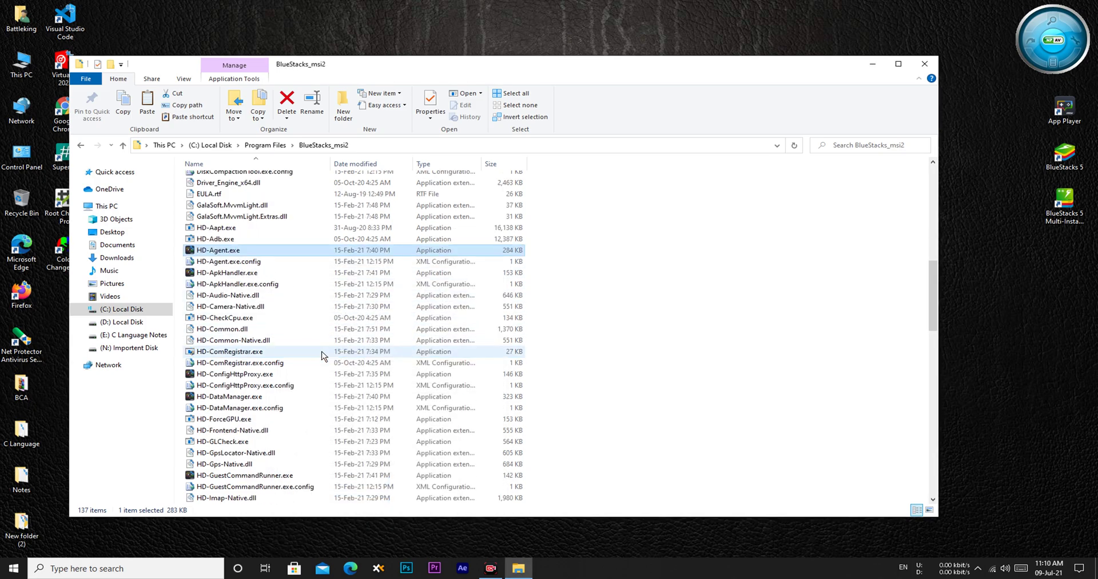
Check the fullscreen optimization and high DPI scaling override settings in the compatibility properties of HD-Player.exe and close its properties.
{"action": "scroll", "coordinate": [322, 355], "scroll_direction": "down", "scroll_amount": 3}
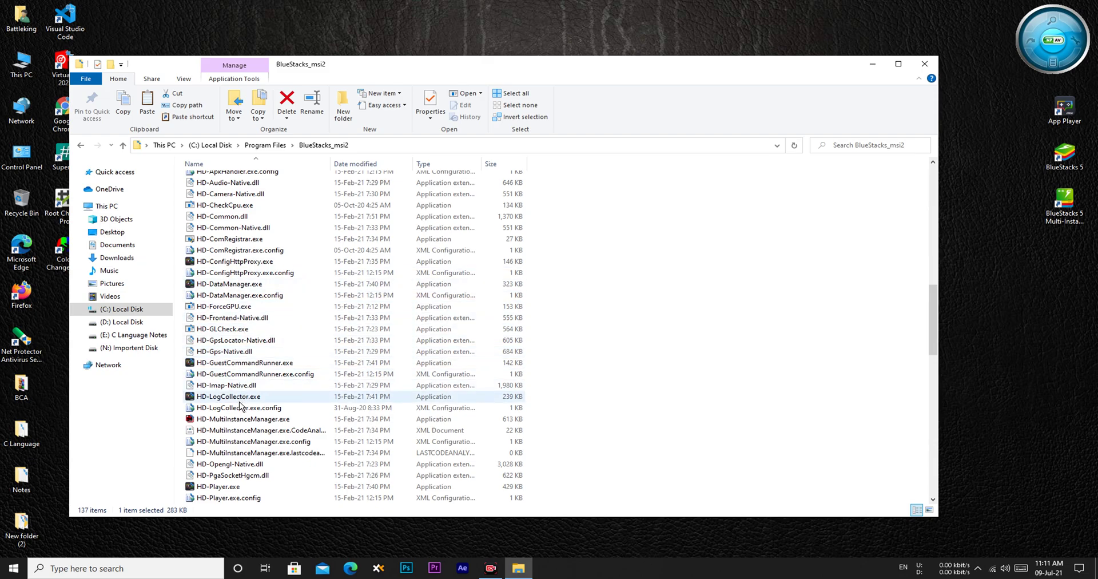
{"action": "scroll", "coordinate": [243, 412], "scroll_direction": "down", "scroll_amount": 3}
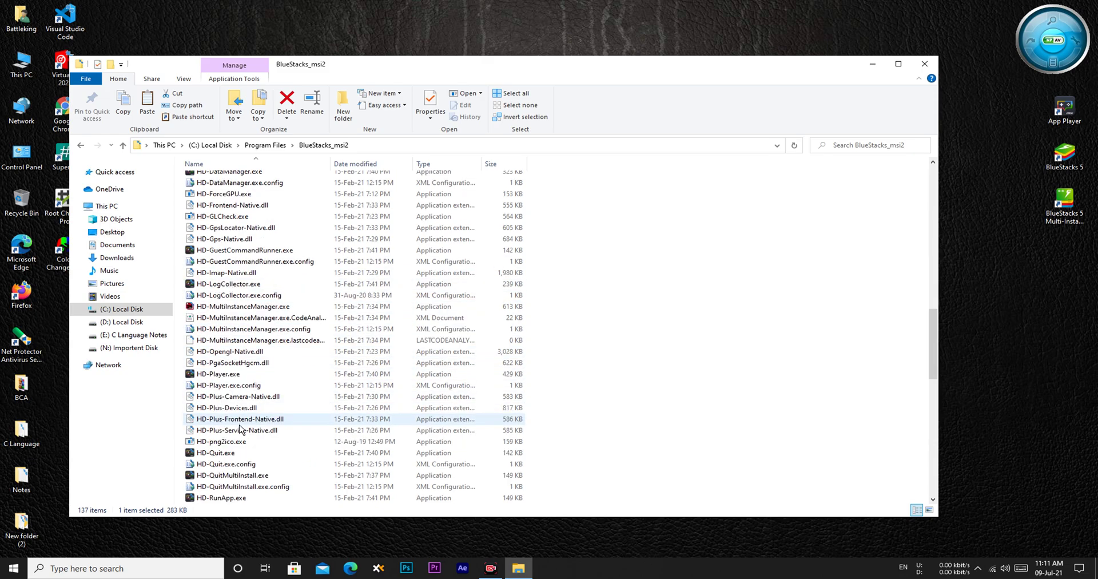
{"action": "left_click", "coordinate": [264, 375]}
{"action": "right_click", "coordinate": [266, 376]}
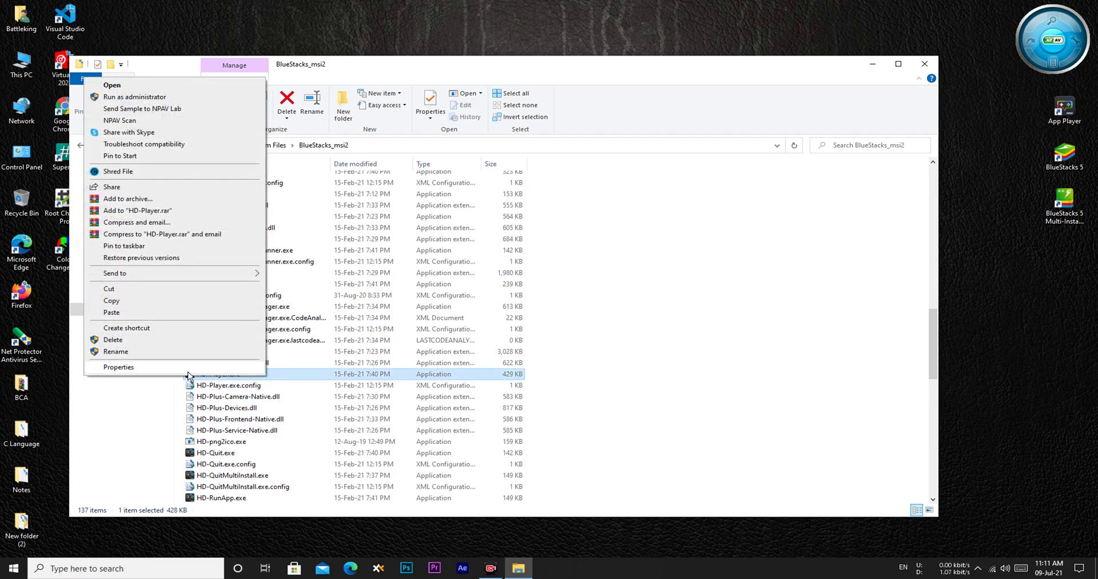
{"action": "left_click", "coordinate": [172, 362]}
{"action": "left_click", "coordinate": [356, 297]}
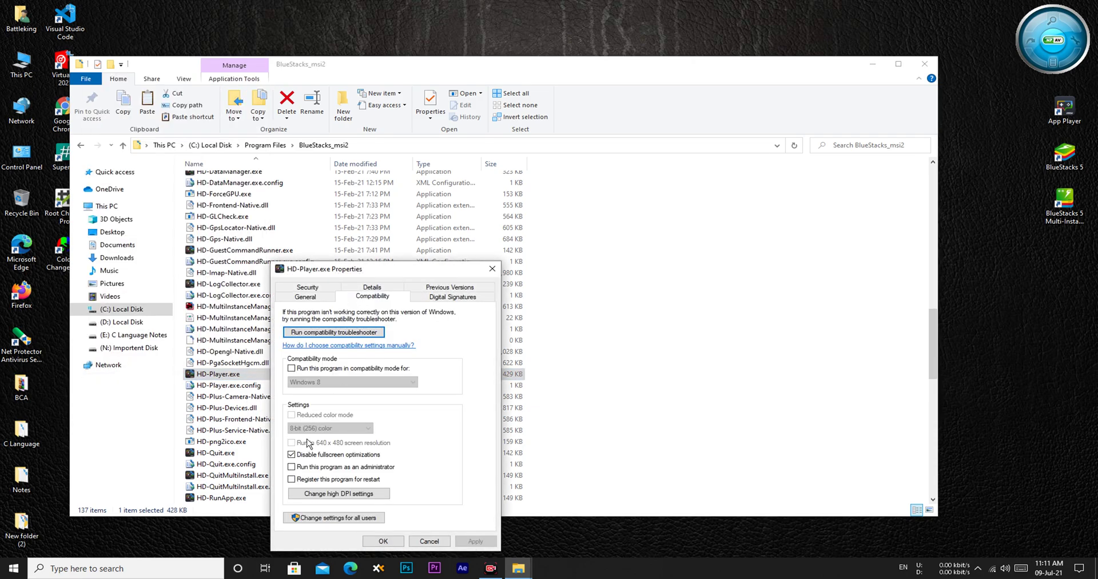
{"action": "left_click", "coordinate": [320, 492]}
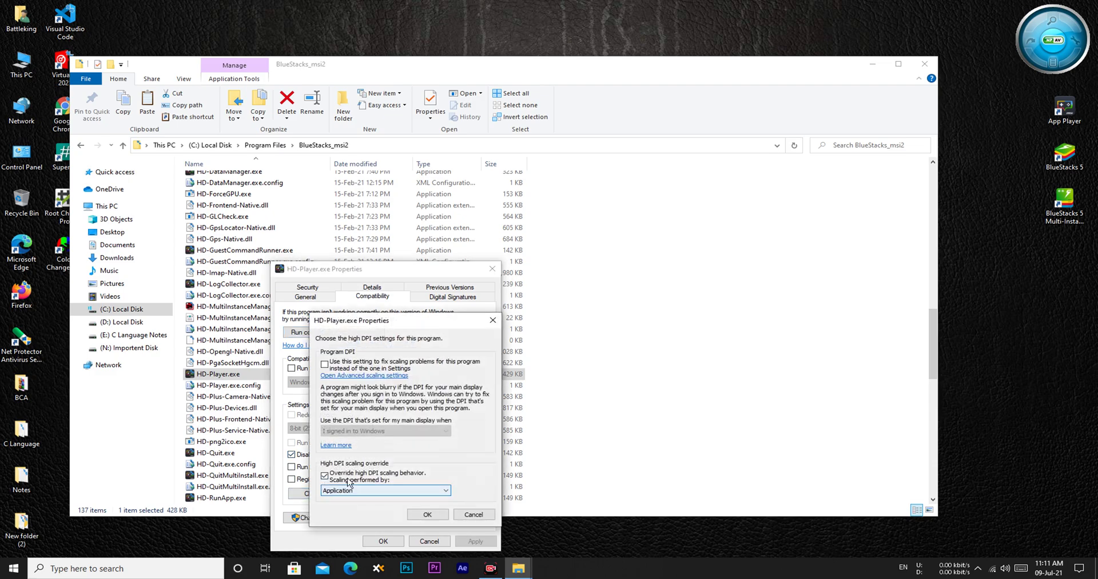
{"action": "left_click", "coordinate": [489, 320]}
{"action": "left_click", "coordinate": [492, 269]}
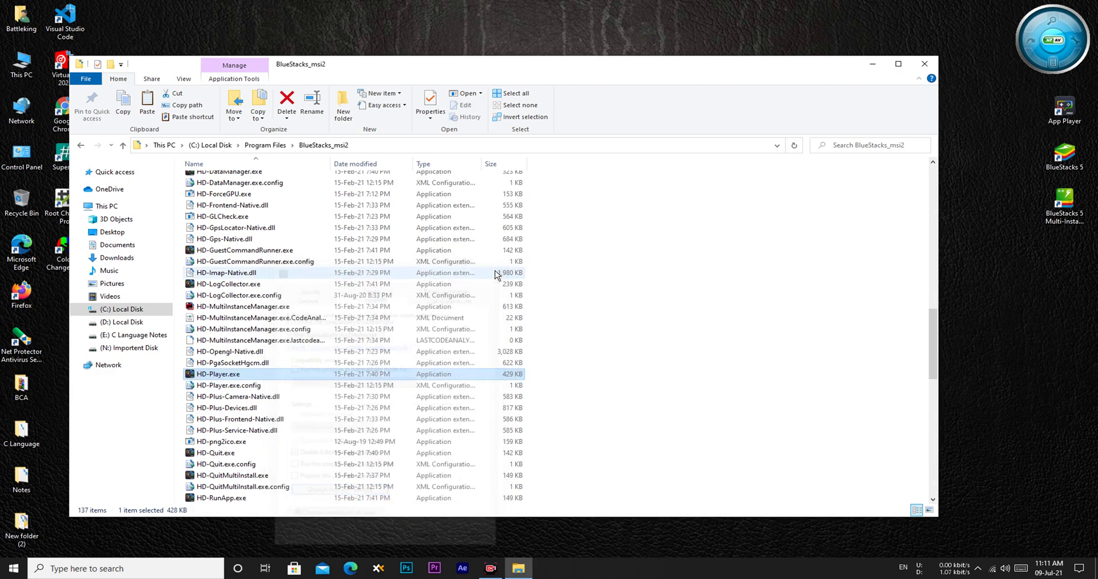
Check the fullscreen optimization and high DPI scaling override settings in the compatibility properties of HD-Quit.exe and close its properties.
{"action": "left_click", "coordinate": [238, 453]}
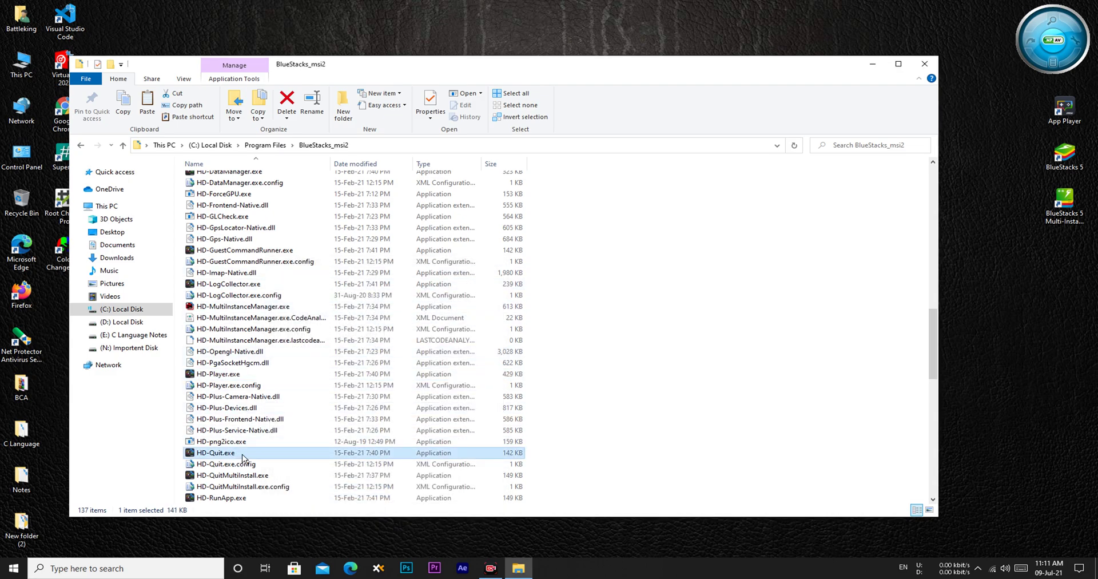
{"action": "right_click", "coordinate": [242, 455]}
{"action": "left_click", "coordinate": [100, 445]}
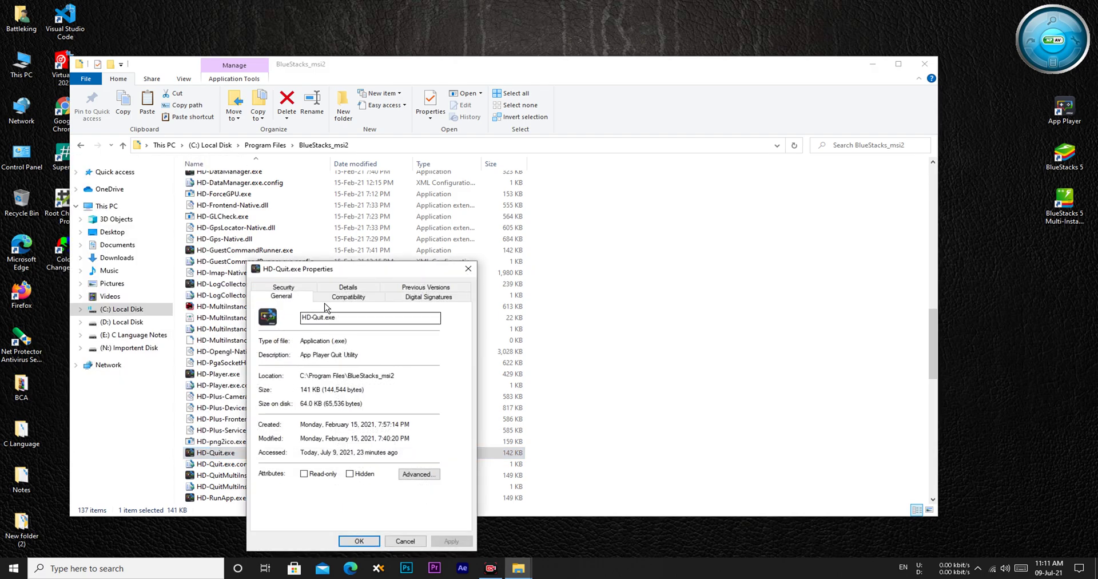
{"action": "left_click", "coordinate": [332, 296]}
{"action": "left_click", "coordinate": [307, 494]}
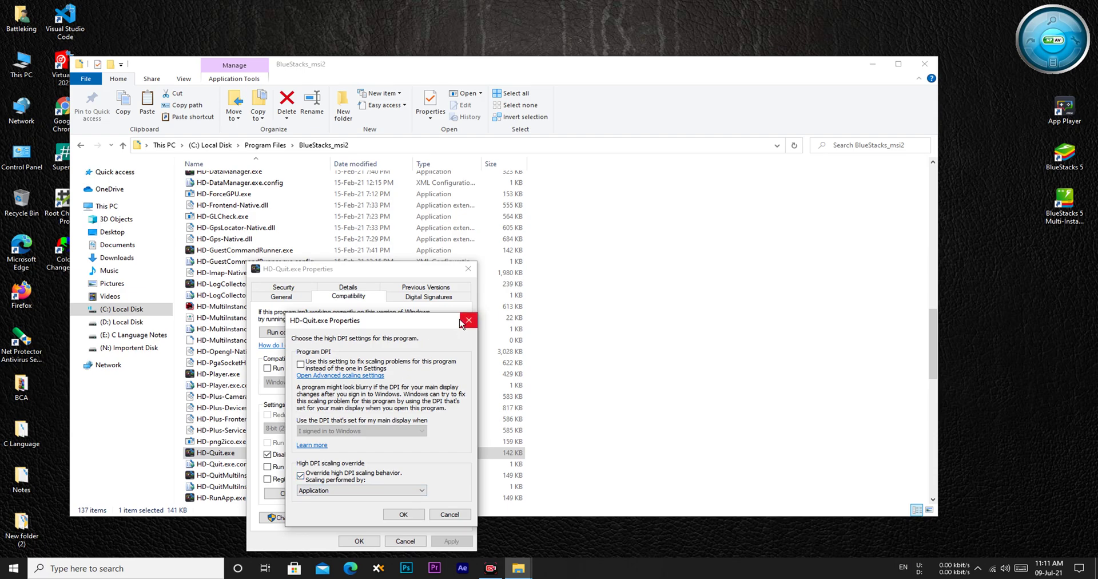
{"action": "left_click", "coordinate": [468, 320]}
{"action": "left_click", "coordinate": [468, 269]}
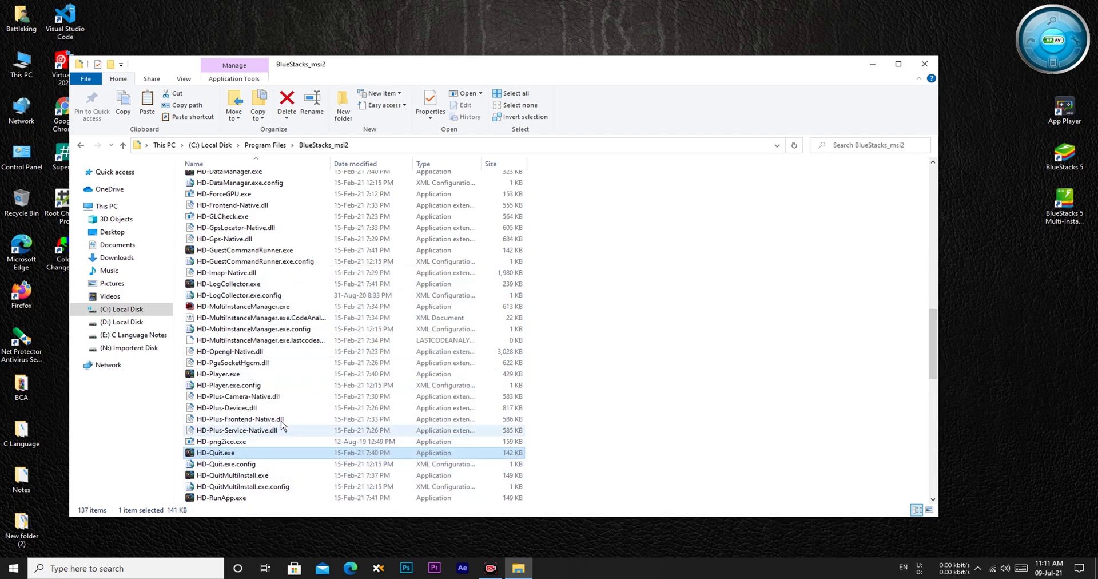
Check the fullscreen optimization and high DPI scaling override settings in the compatibility properties of HD-RunApp.exe and close its properties.
{"action": "scroll", "coordinate": [281, 424], "scroll_direction": "down", "scroll_amount": 3}
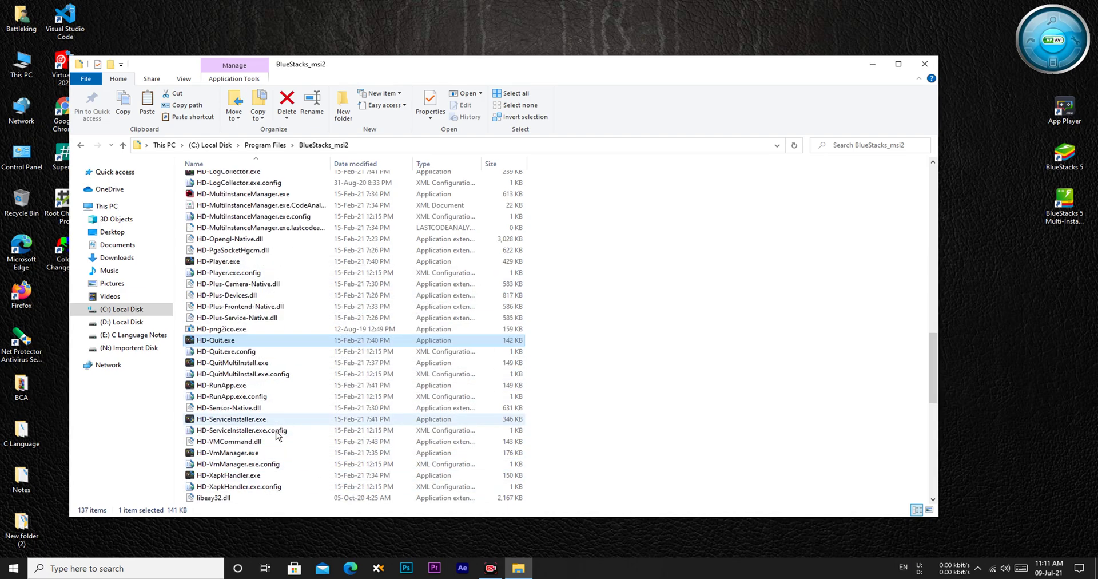
{"action": "left_click", "coordinate": [260, 389]}
{"action": "mouse_move", "coordinate": [260, 394]}
{"action": "left_mouse_down"}
{"action": "mouse_move", "coordinate": [227, 387]}
{"action": "mouse_move", "coordinate": [274, 370]}
{"action": "mouse_move", "coordinate": [222, 368]}
{"action": "mouse_move", "coordinate": [279, 338]}
{"action": "mouse_move", "coordinate": [274, 389]}
{"action": "left_mouse_up"}
{"action": "right_click", "coordinate": [274, 389]}
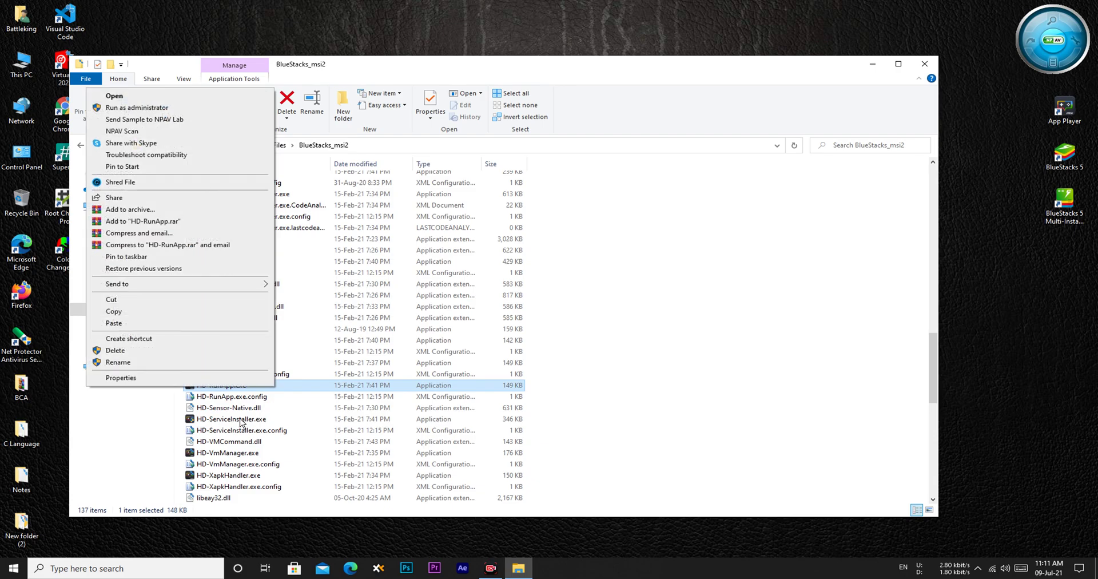
{"action": "left_click", "coordinate": [190, 381]}
{"action": "left_click", "coordinate": [381, 297]}
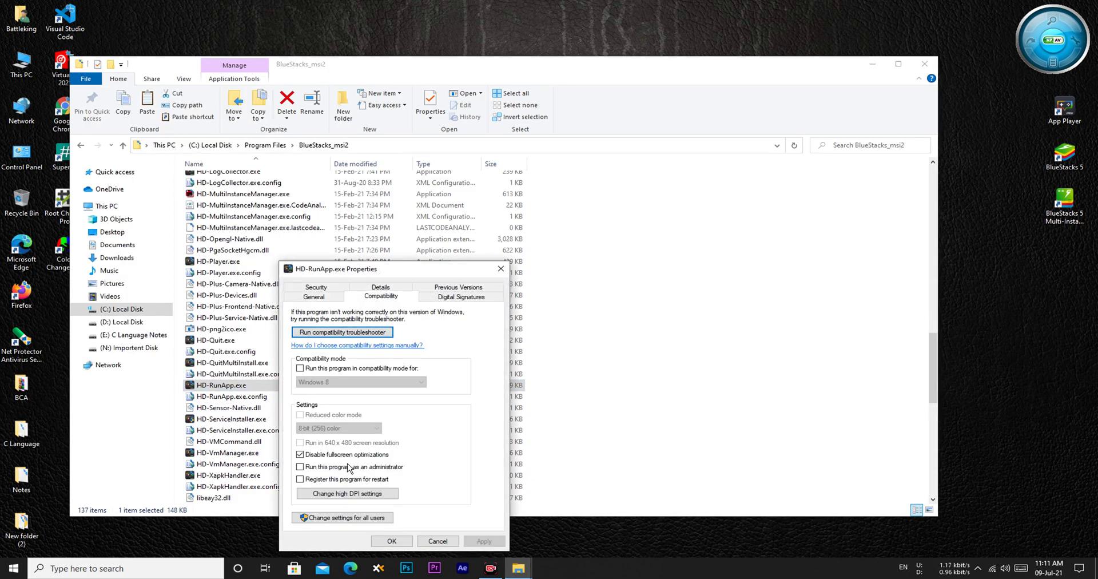
{"action": "left_click", "coordinate": [332, 490]}
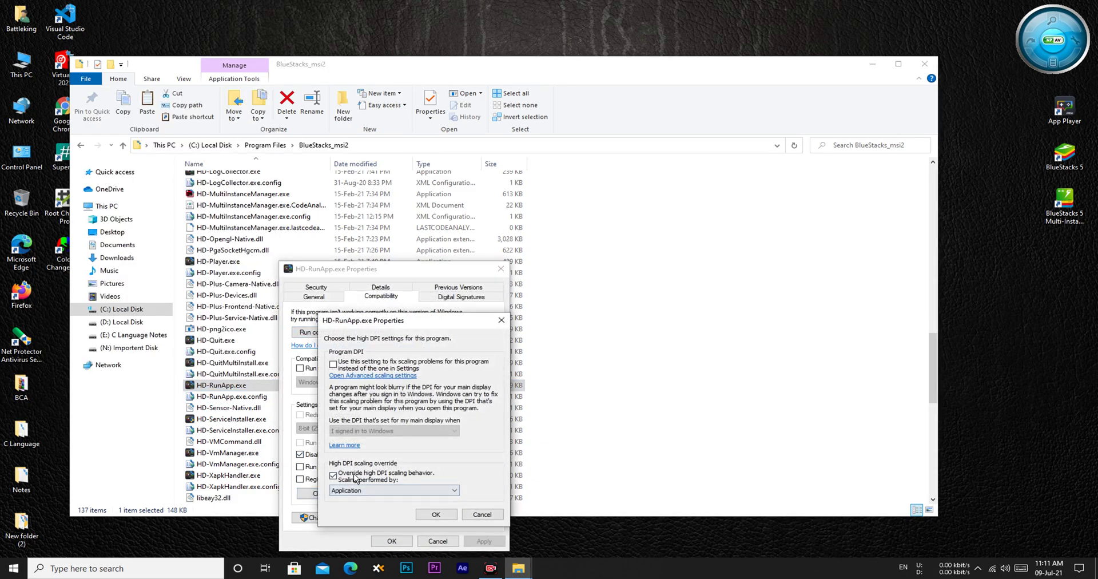
{"action": "left_click", "coordinate": [501, 319]}
{"action": "left_click", "coordinate": [501, 269]}
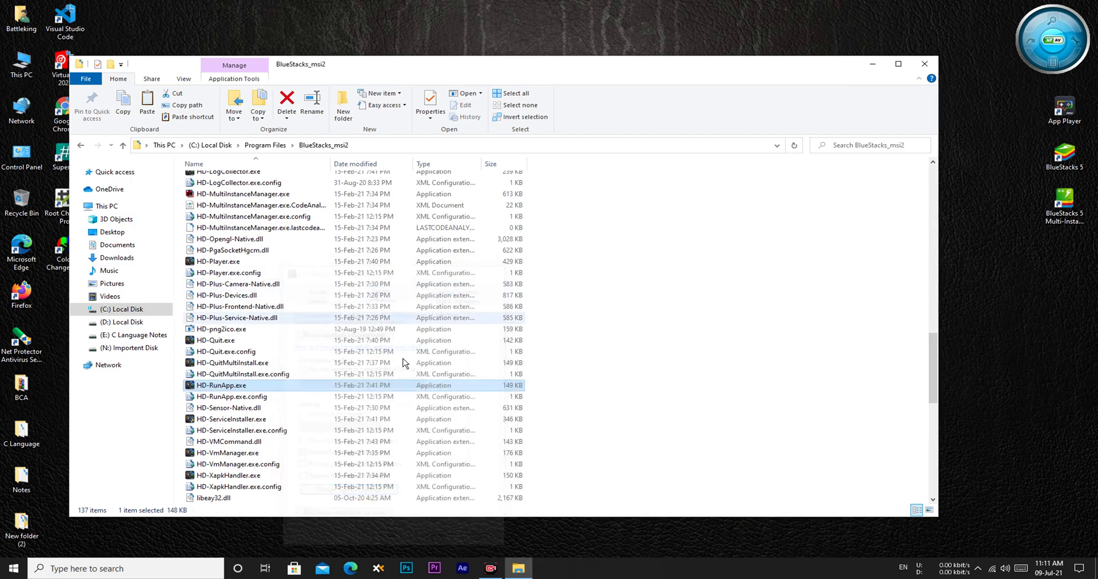
Close the BlueStacks_msi2 folder window and refresh the desktop twice.
{"action": "scroll", "coordinate": [258, 413], "scroll_direction": "down", "scroll_amount": 10}
{"action": "scroll", "coordinate": [245, 453], "scroll_direction": "up", "scroll_amount": 10}
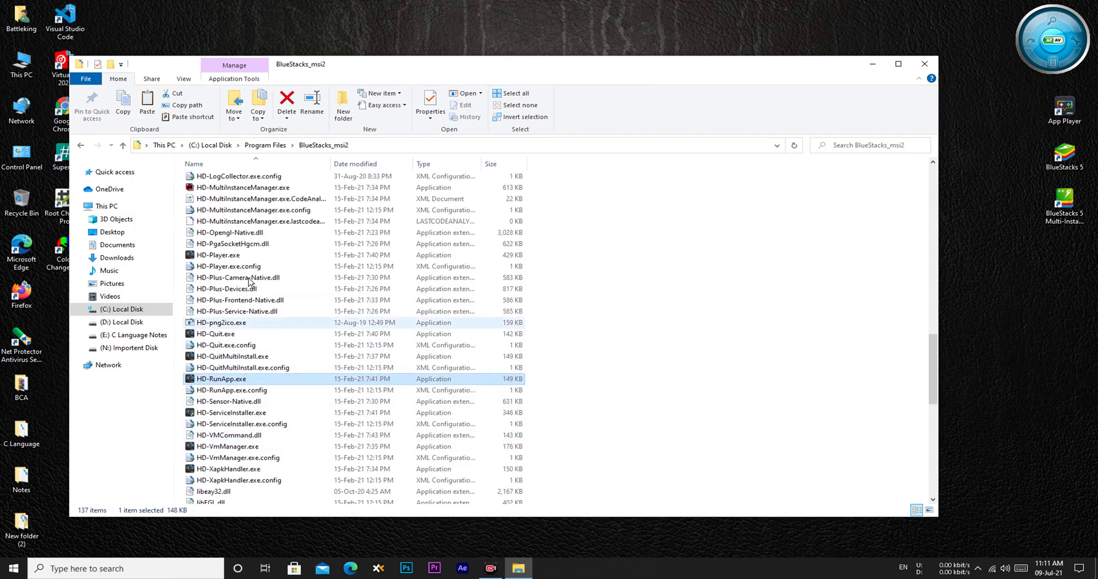
{"action": "left_click", "coordinate": [925, 64]}
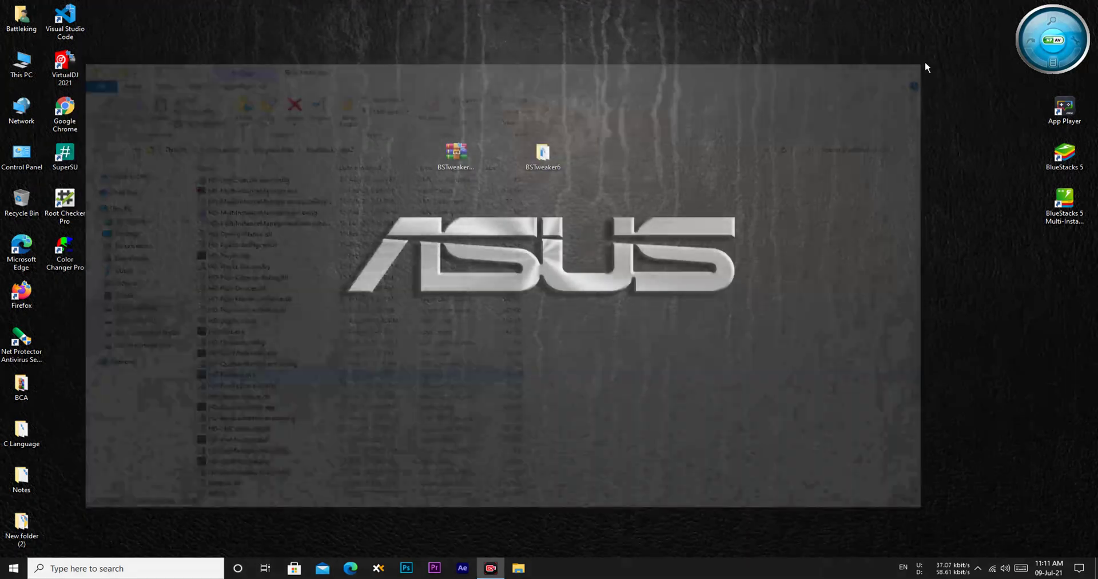
{"action": "right_click", "coordinate": [649, 80]}
{"action": "left_click", "coordinate": [578, 126]}
{"action": "right_click", "coordinate": [658, 88]}
{"action": "left_click", "coordinate": [579, 128]}
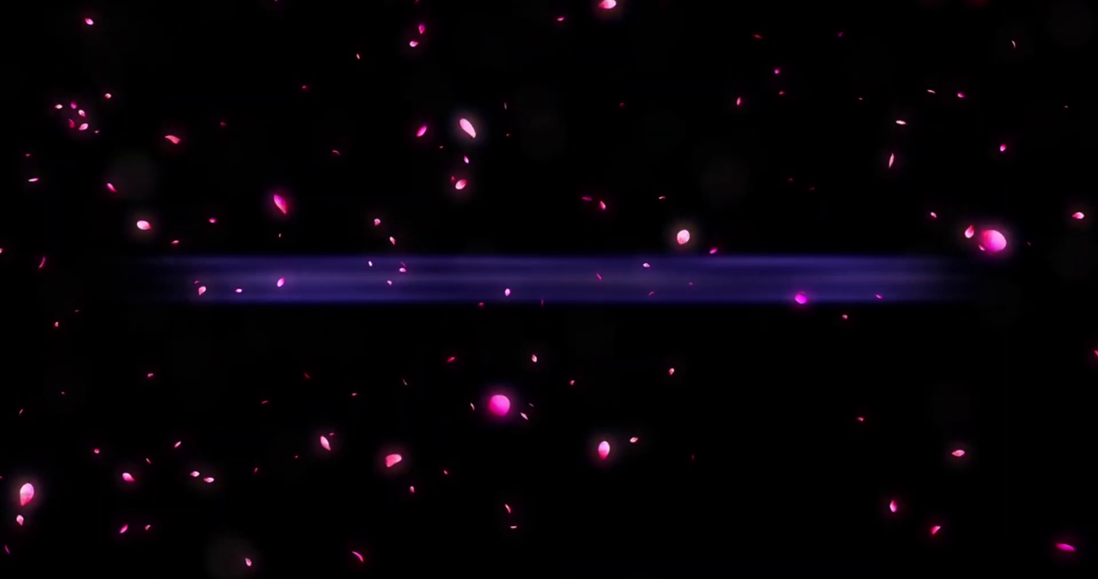